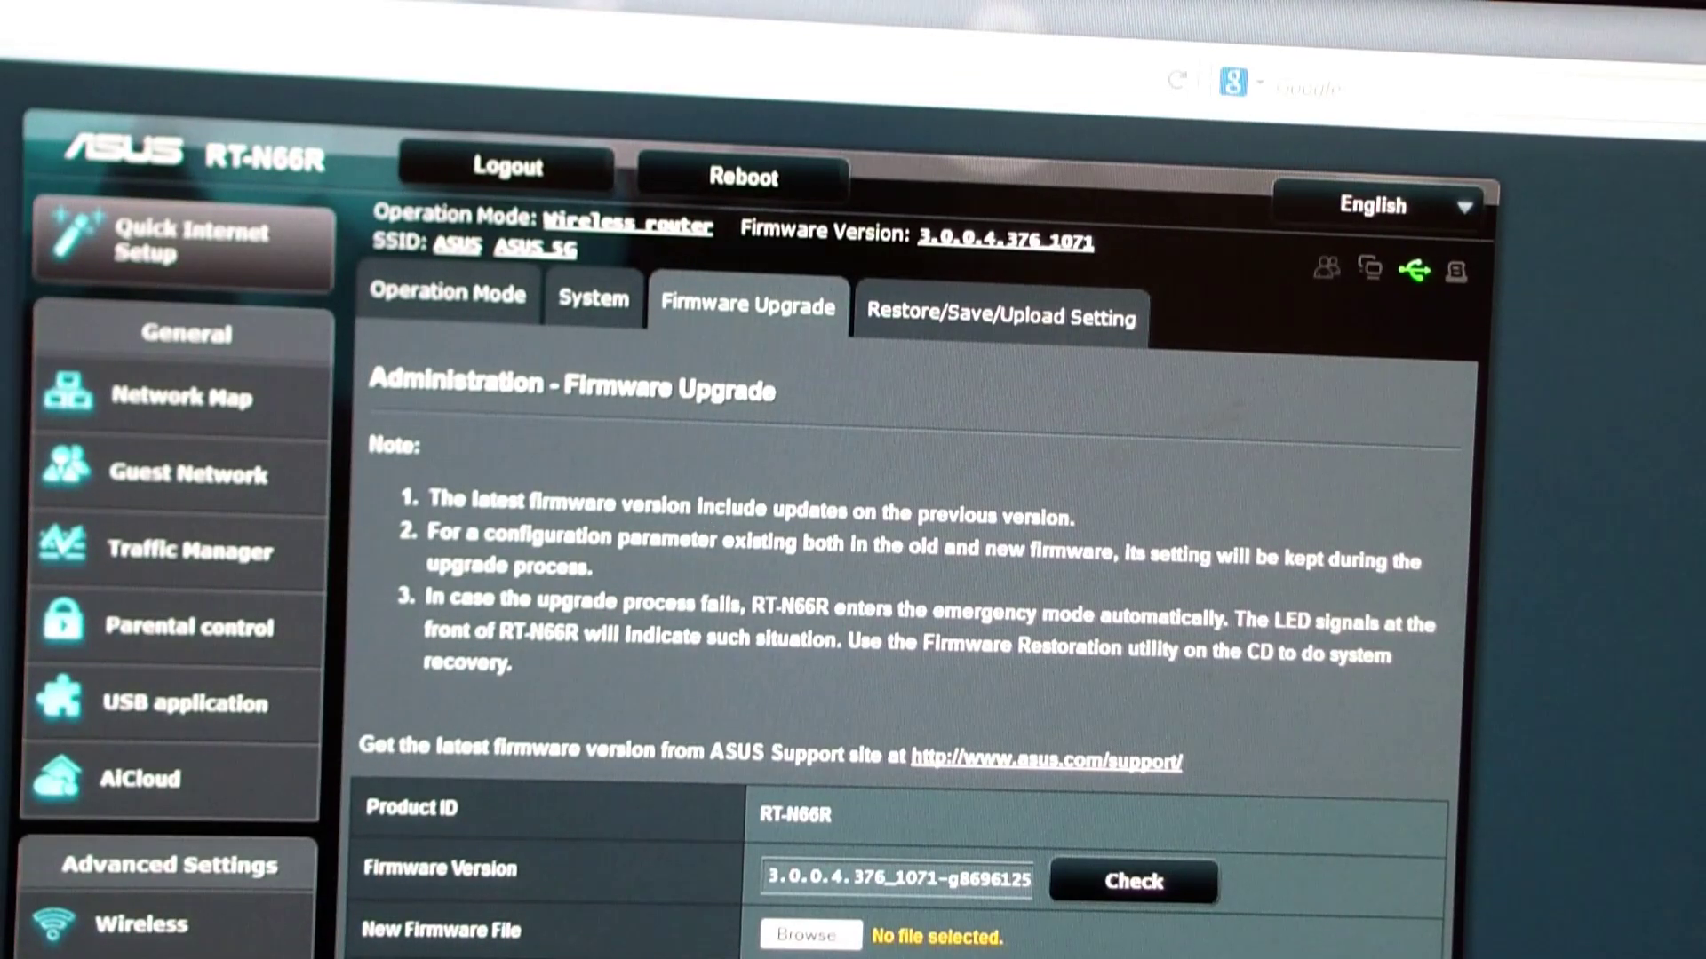
# Browse to the Temp folder's .trx files and select K3.x_mega_RT-N66U.trx.
pyautogui.click(805, 937)
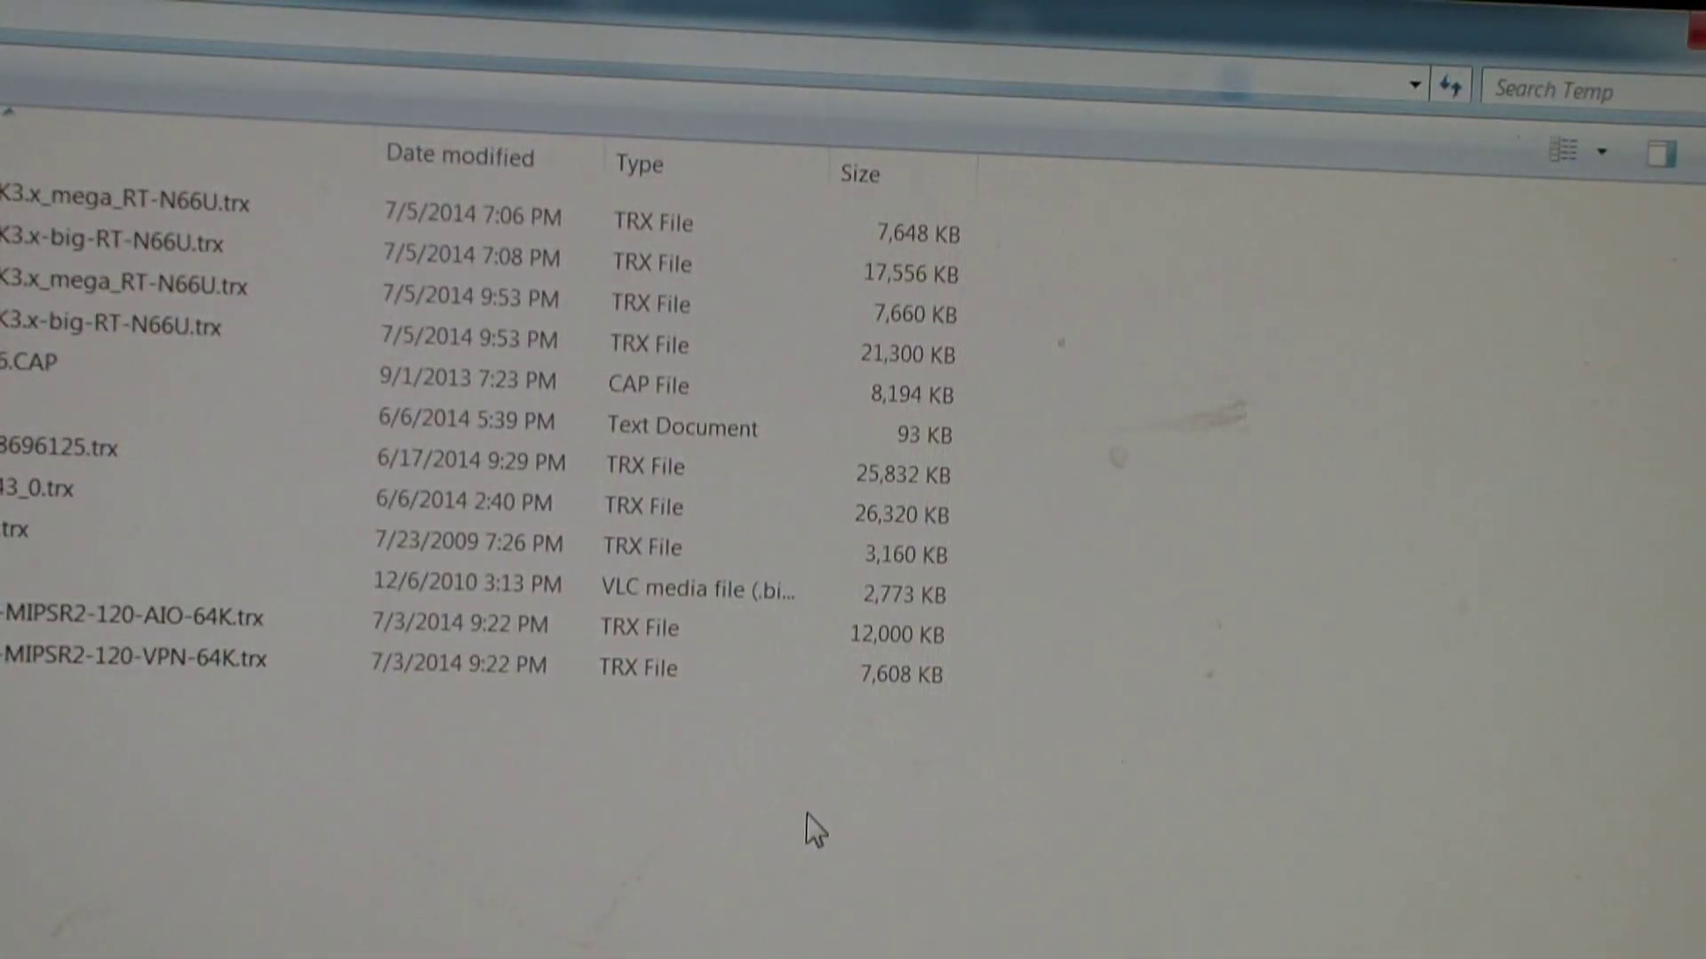
pyautogui.click(145, 246)
pyautogui.click(139, 207)
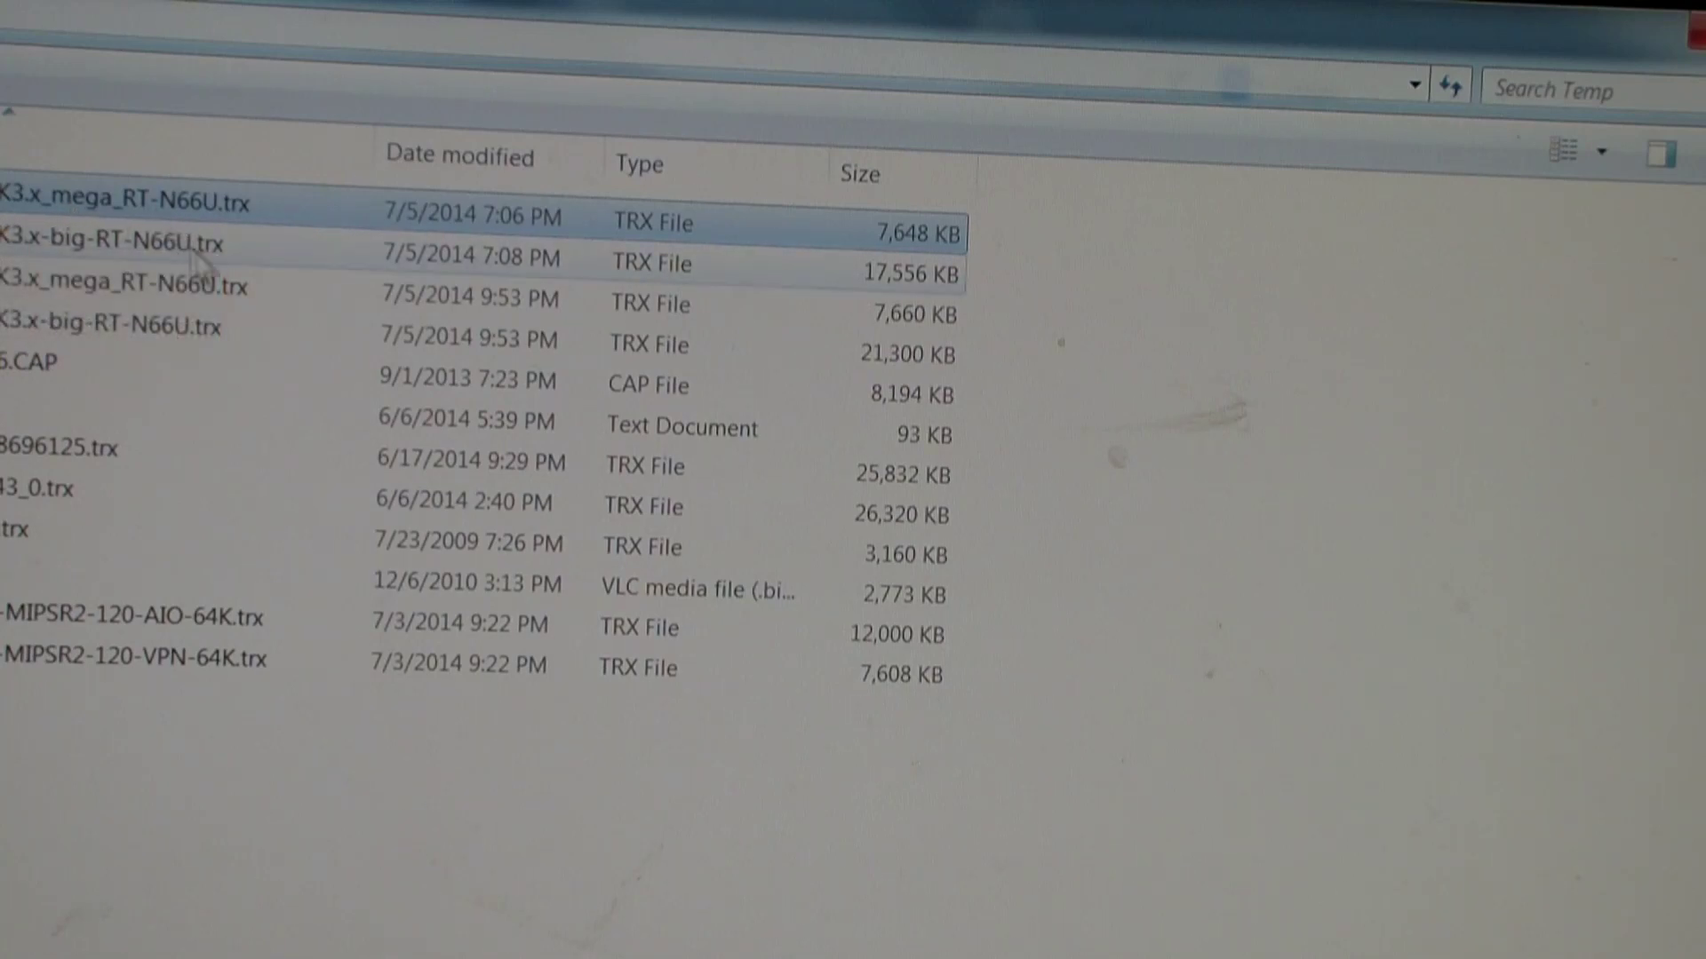
pyautogui.click(220, 251)
pyautogui.click(193, 207)
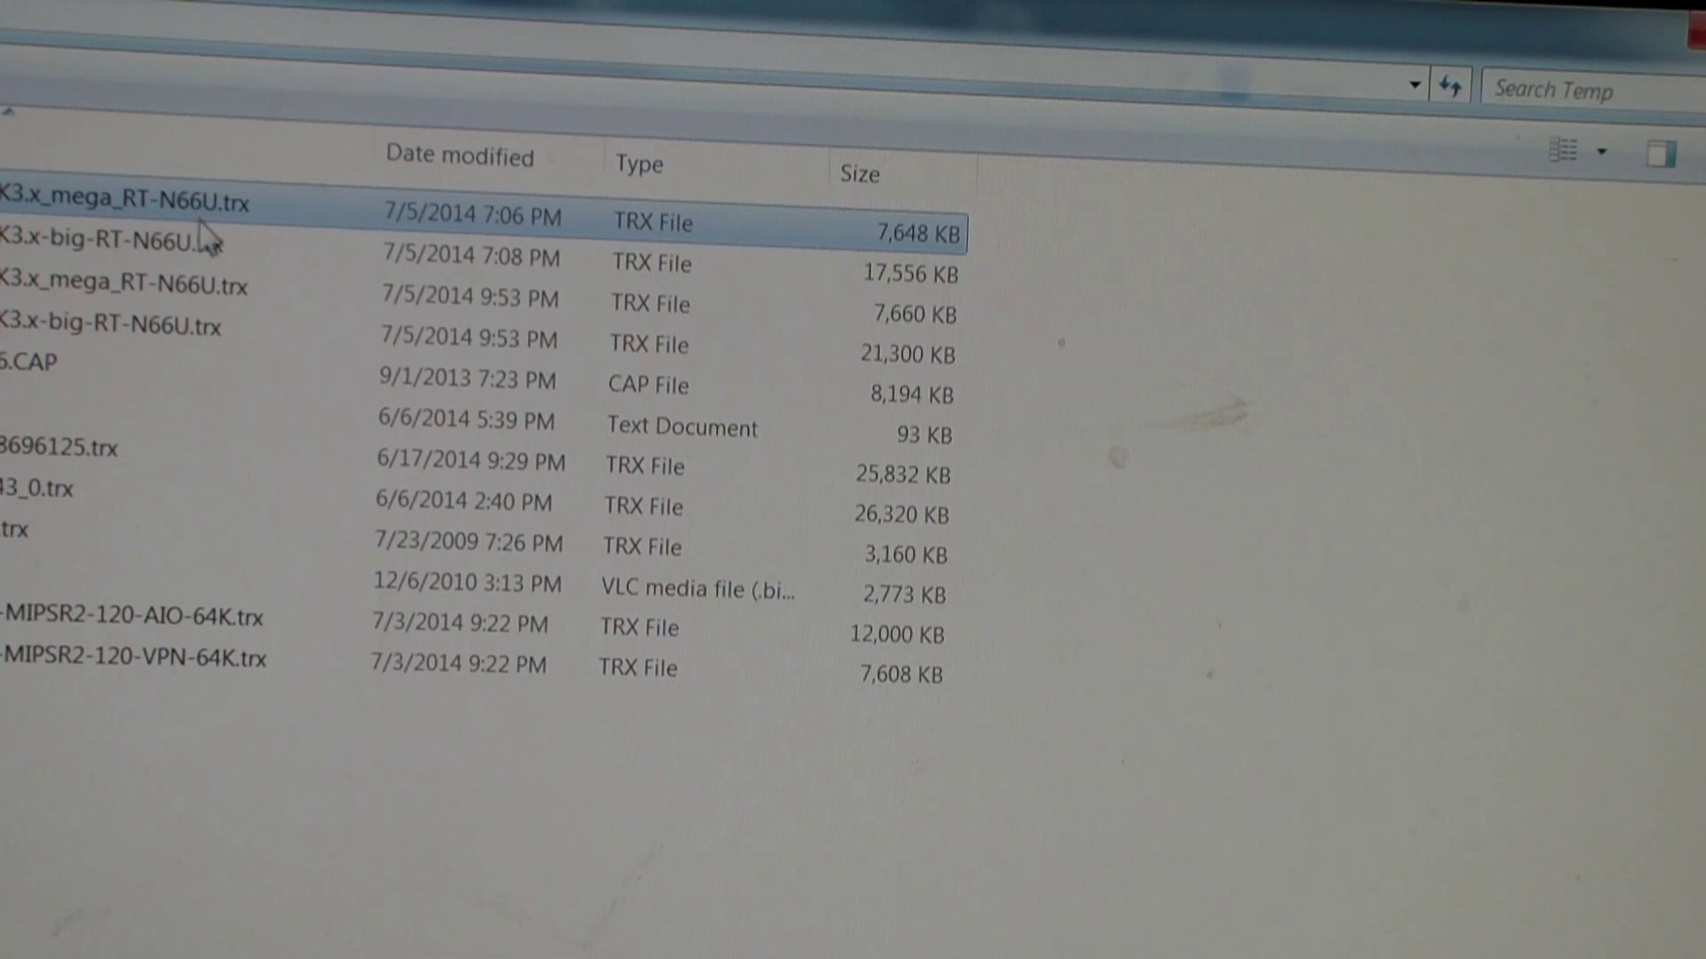
# Keep only the mega RT-N66U file selected, cancelling the accidental rename with Esc.
pyautogui.keyDown('shift'); pyautogui.click(193, 247); pyautogui.keyUp('shift')
pyautogui.click(193, 200)
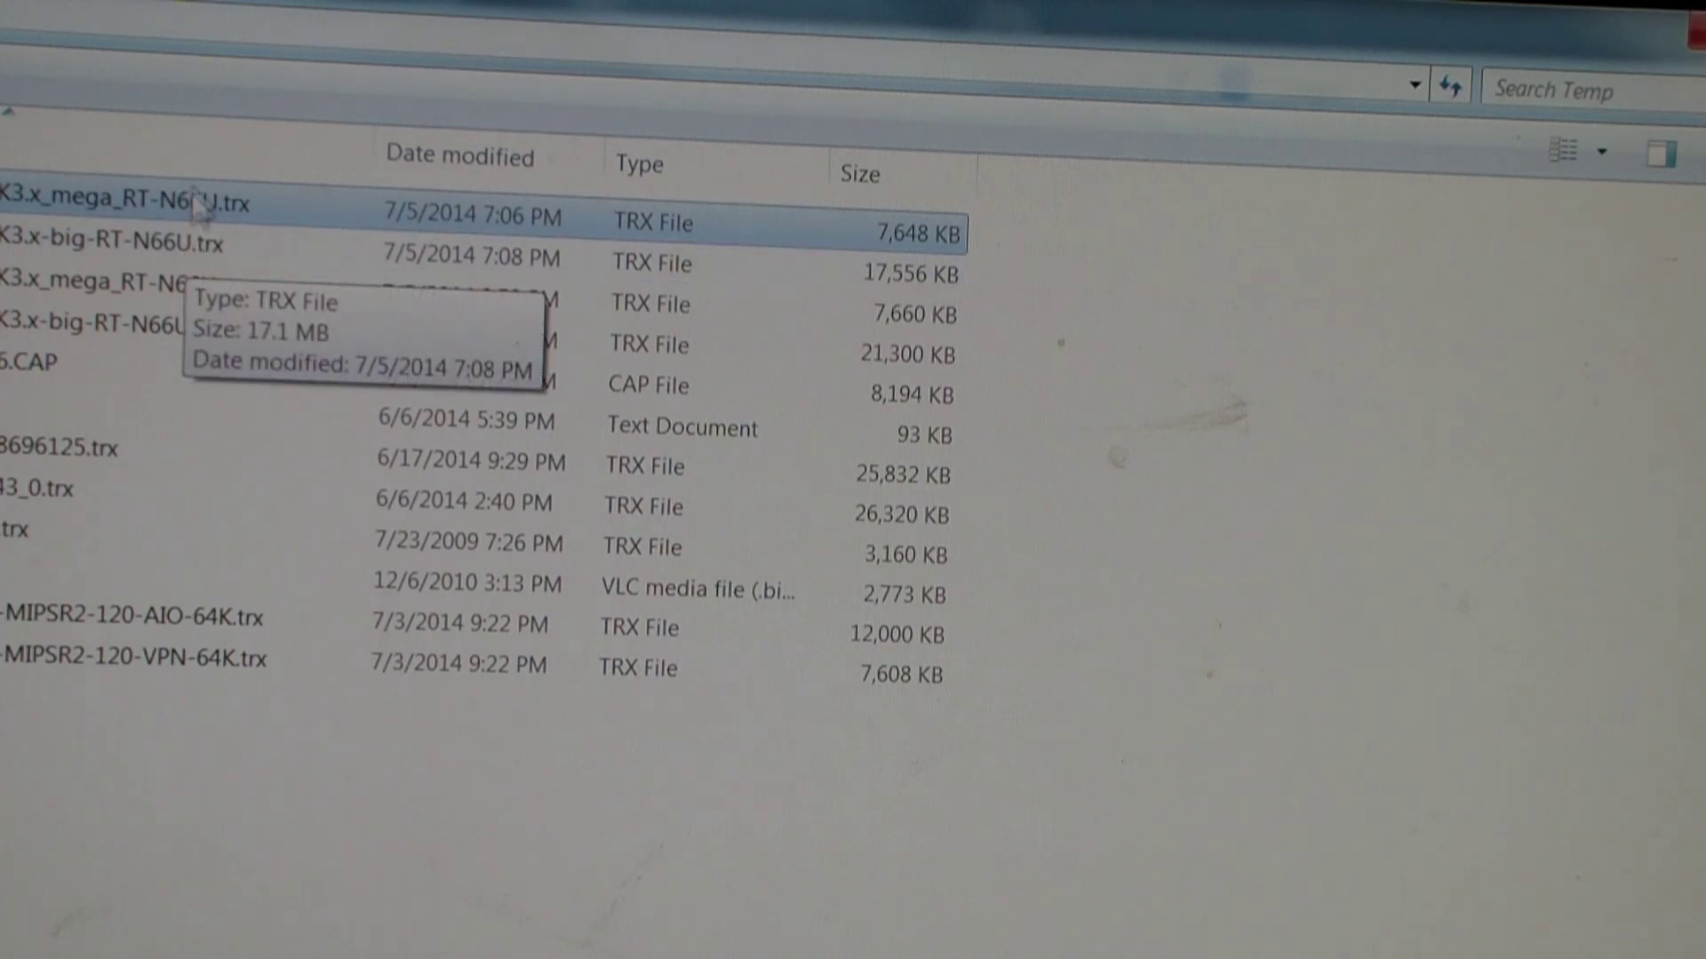
pyautogui.click(197, 201)
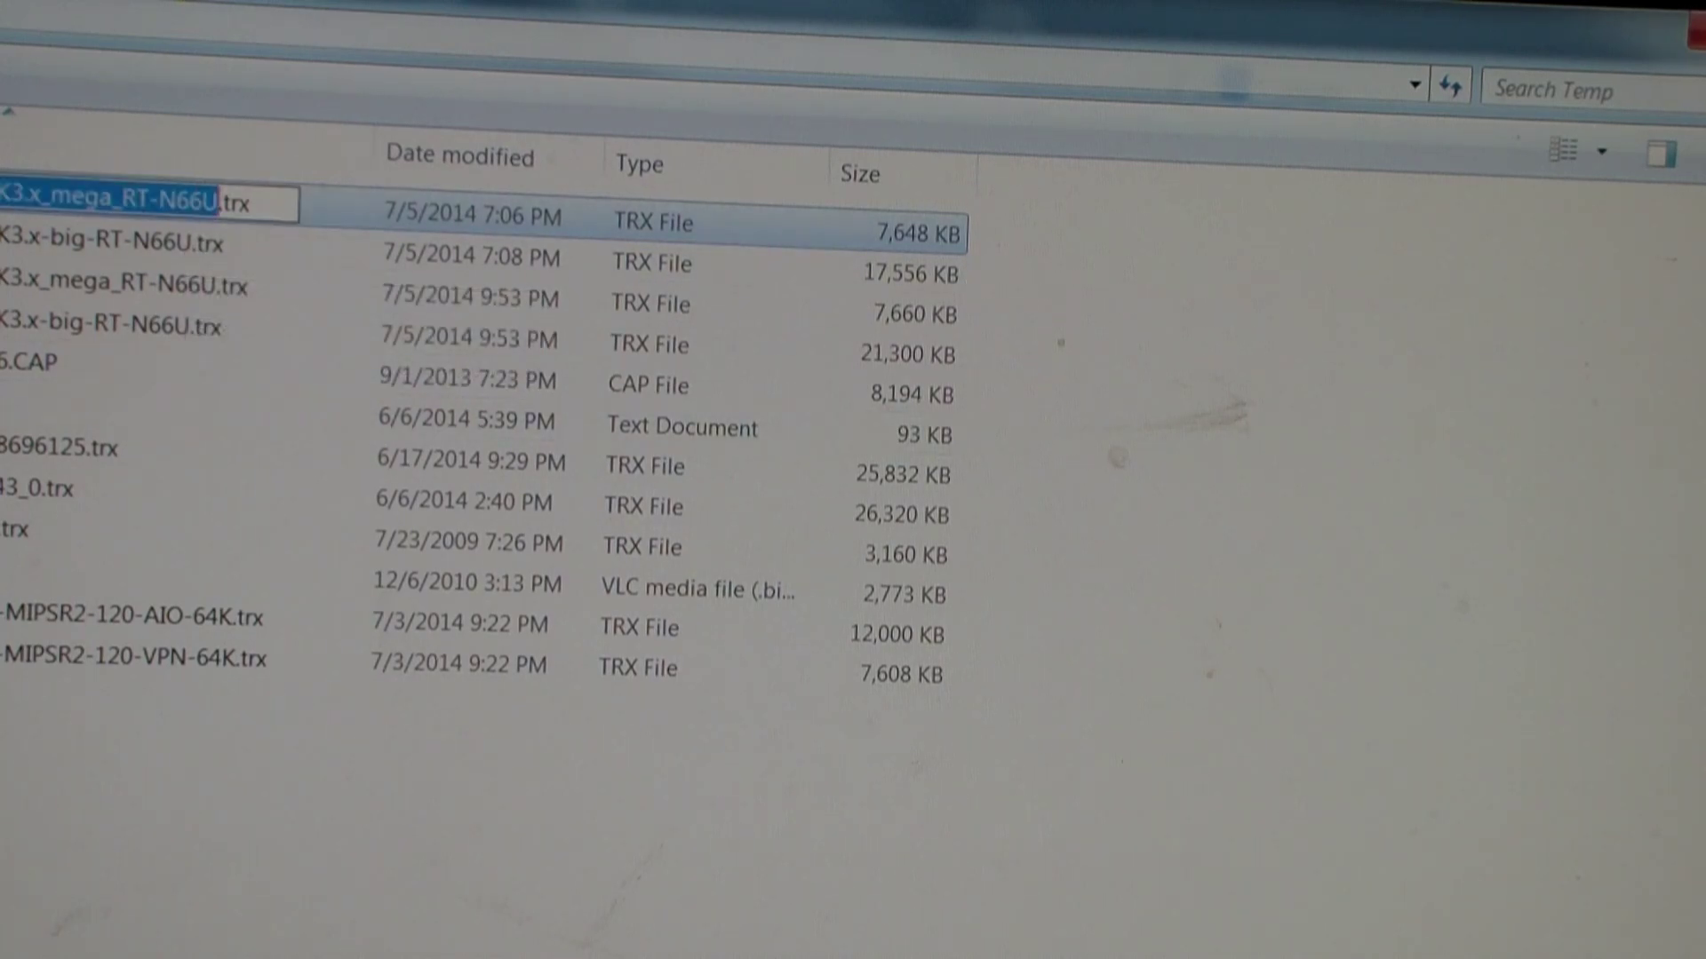
pyautogui.press('Escape')
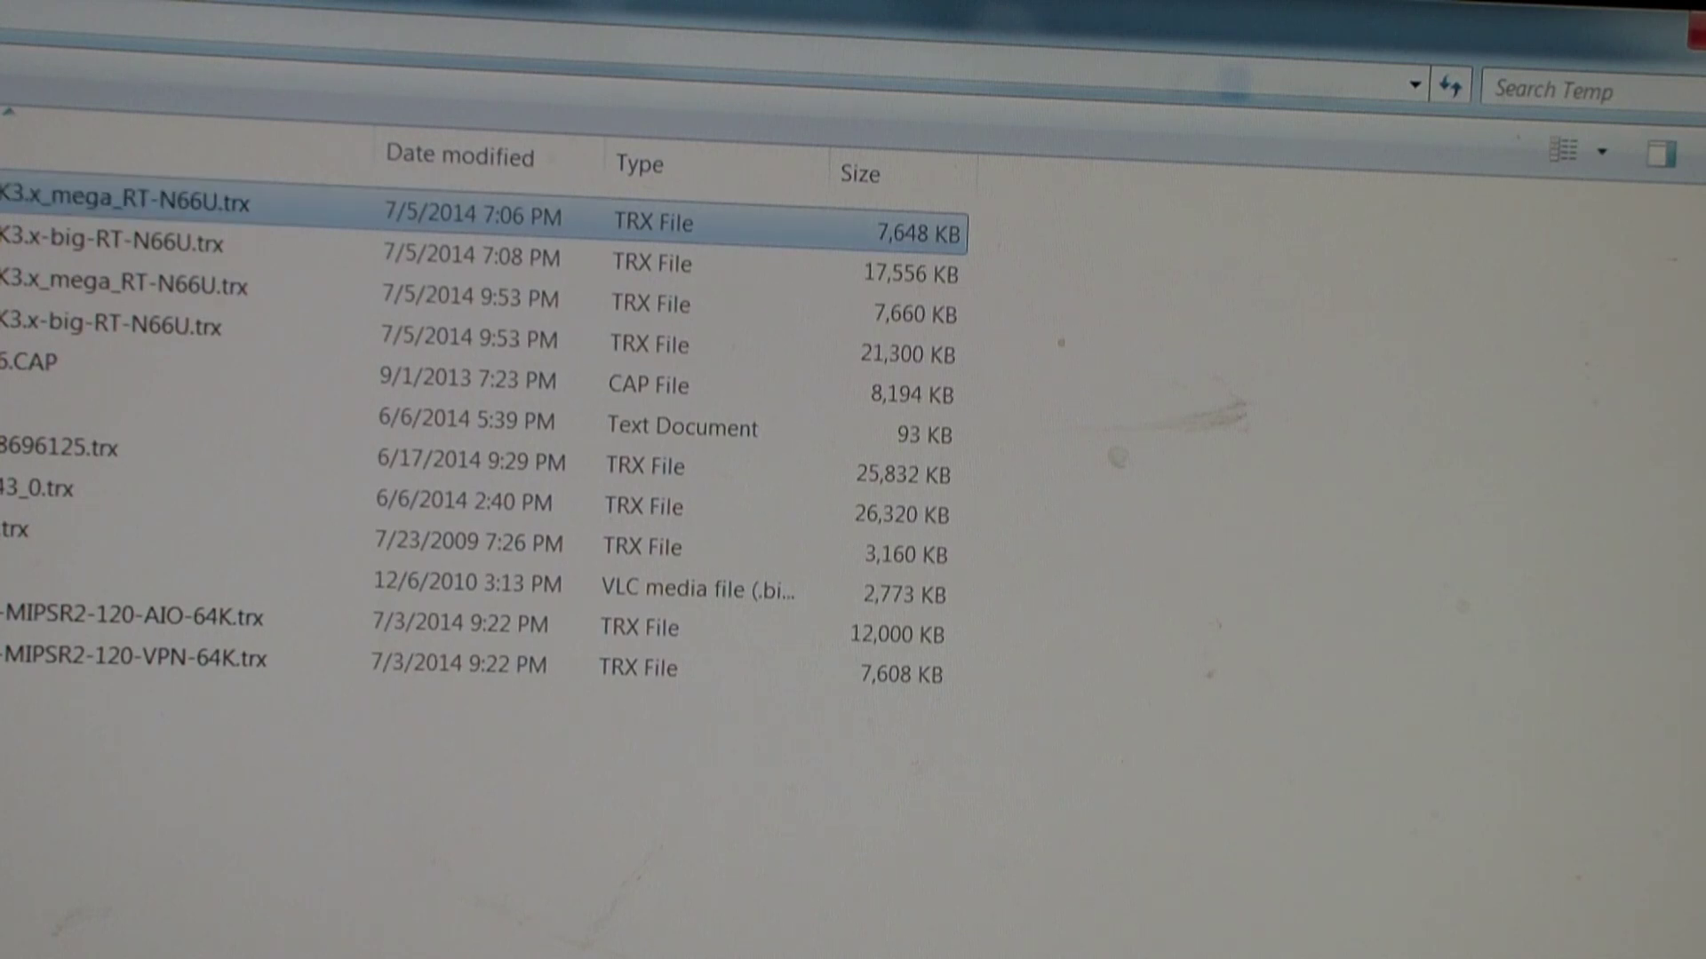
pyautogui.click(252, 202)
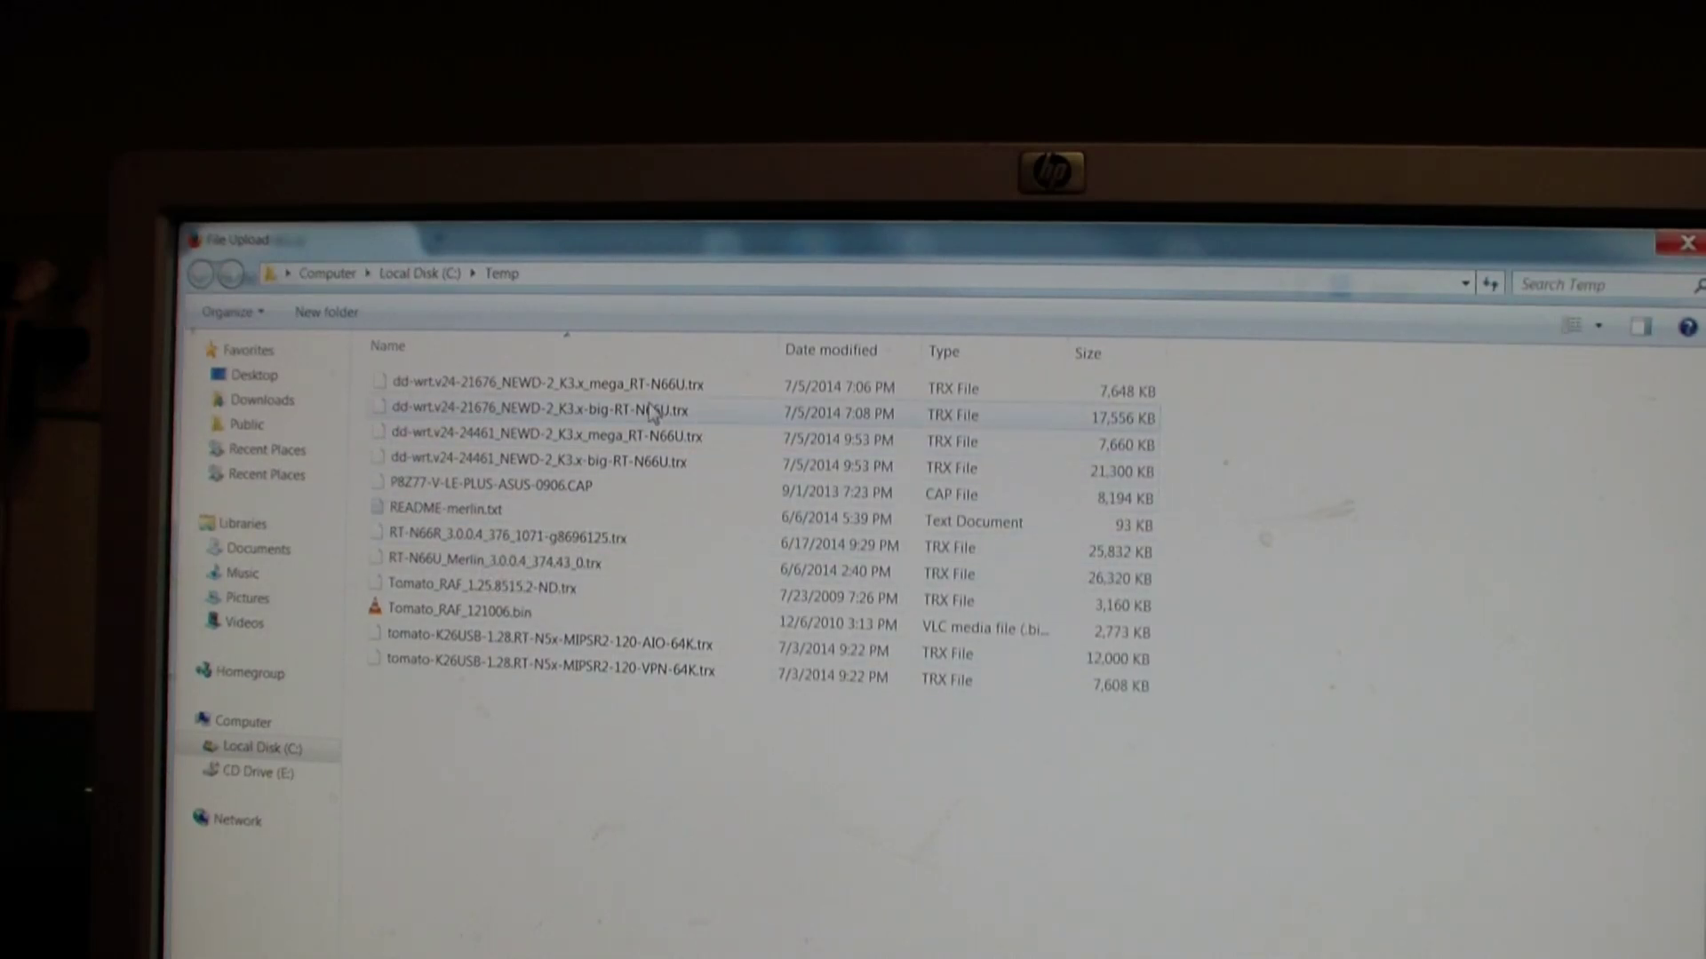
# Select the 21676 mega RT-N66U firmware file instead of the big build.
pyautogui.click(647, 415)
pyautogui.click(652, 390)
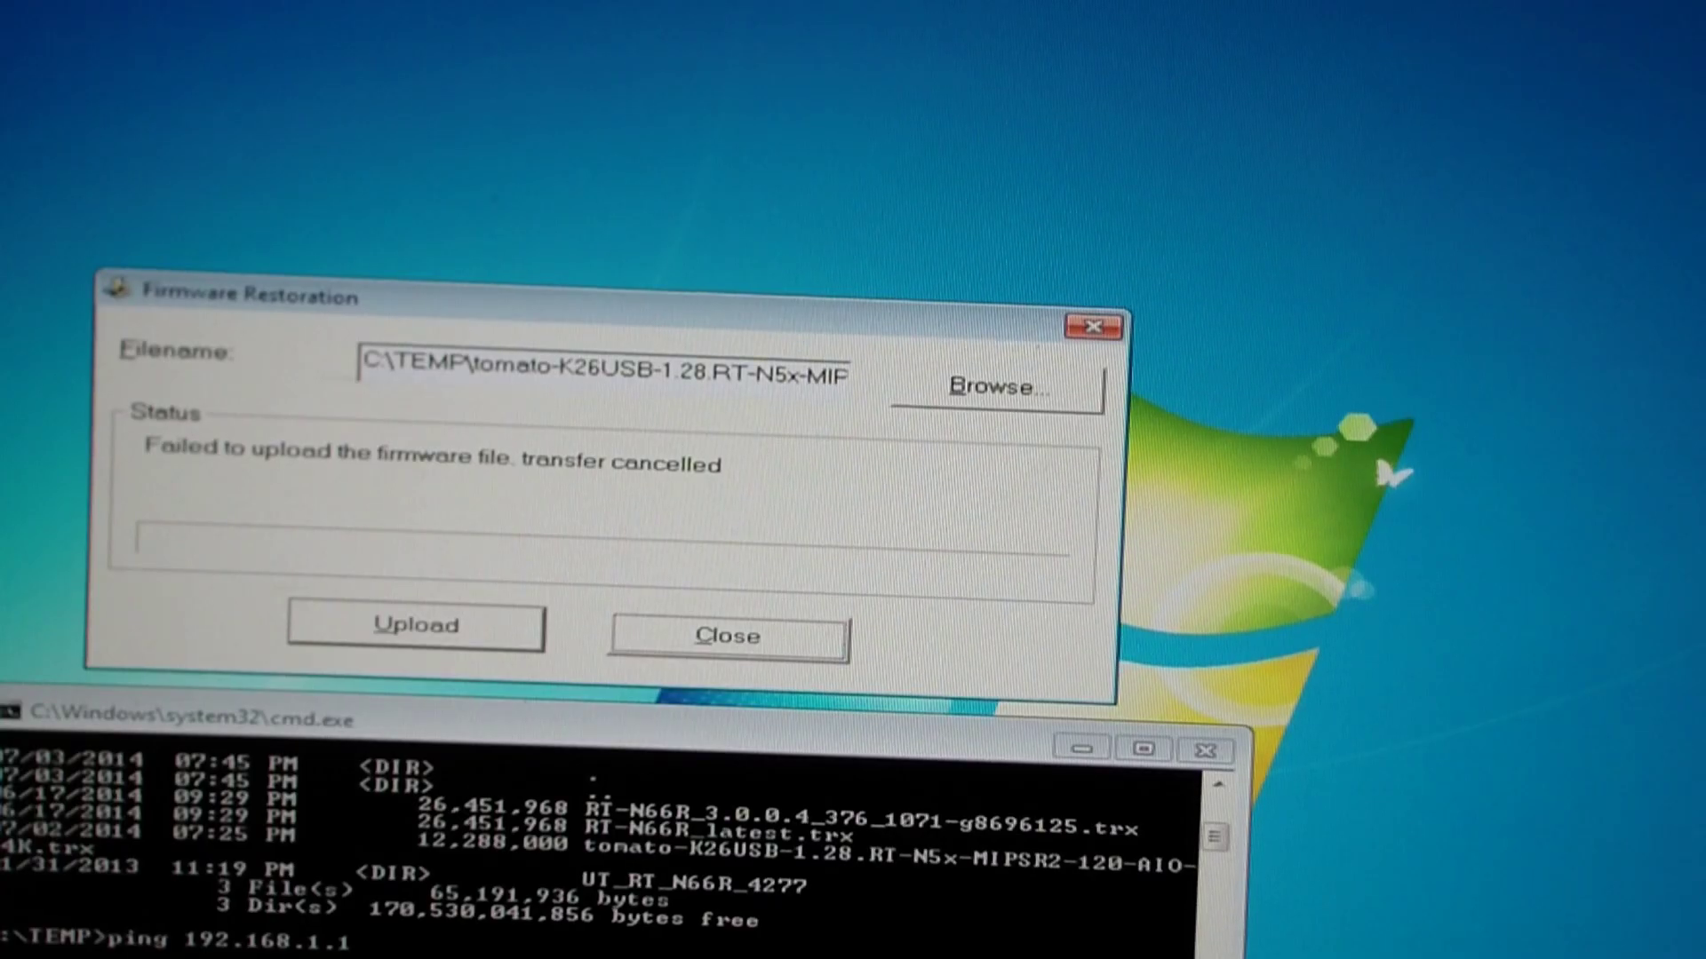
# Bring up the Windows Start menu over the Firmware Restoration dialog.
pyautogui.press('super')
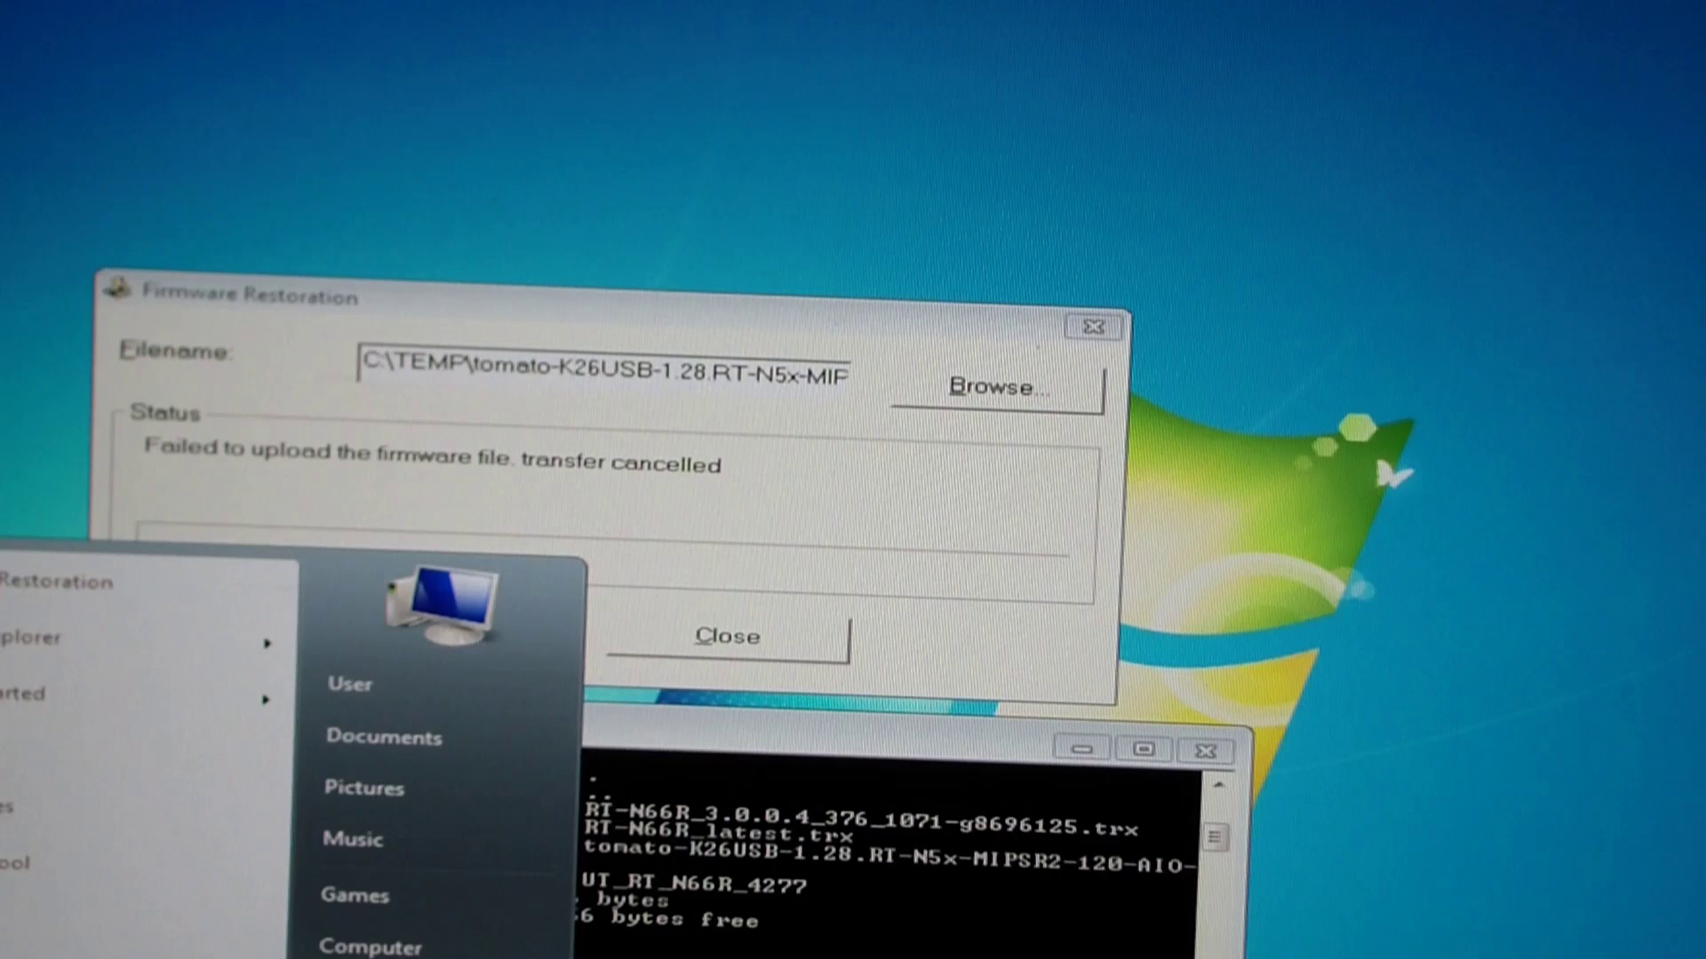
# Enable the Wireless-G PCI adapter in Device Manager, then close the device list.
pyautogui.click(350, 946)
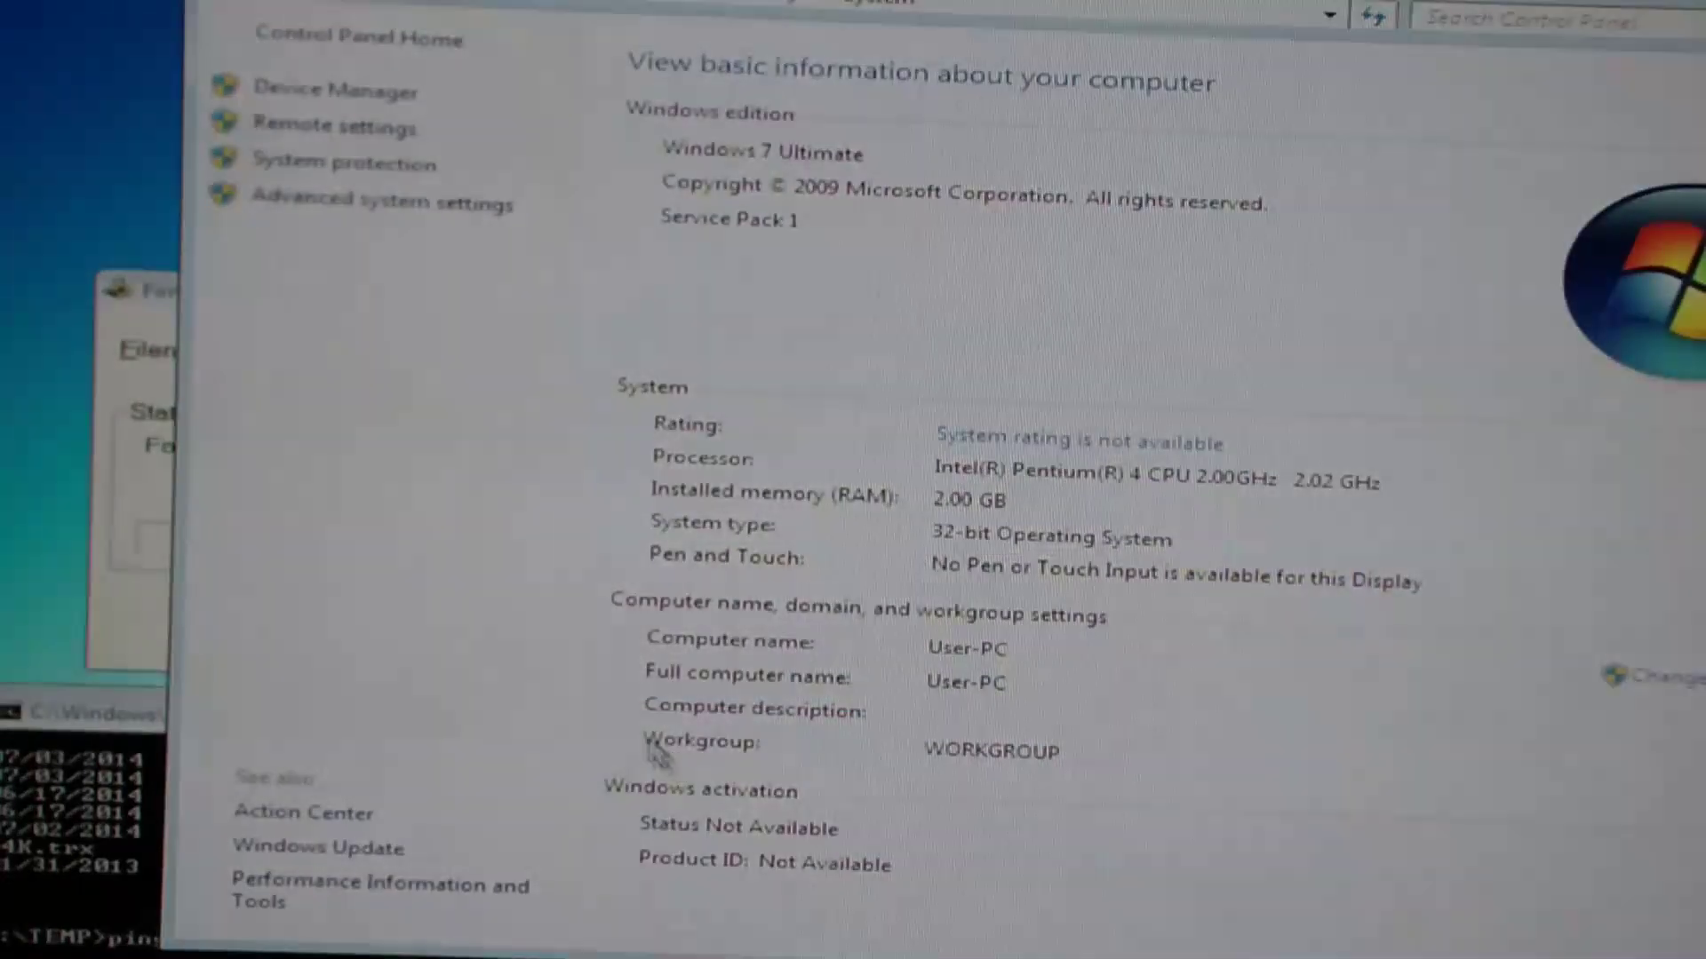
pyautogui.click(368, 88)
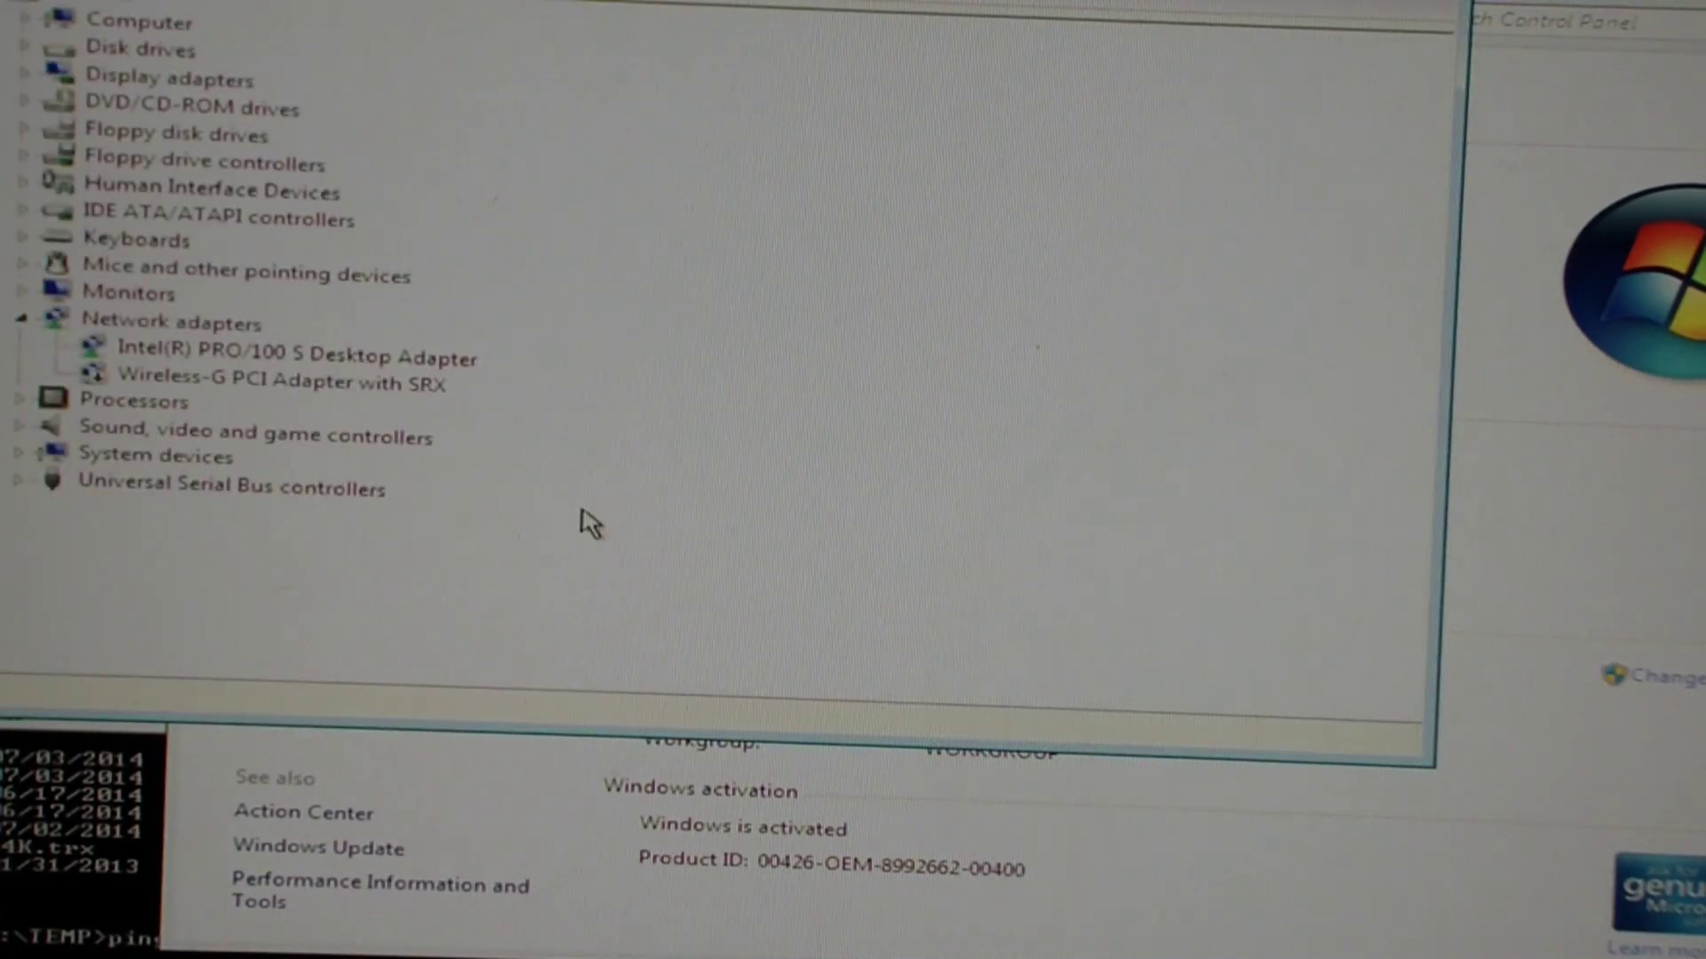
pyautogui.rightClick(253, 390)
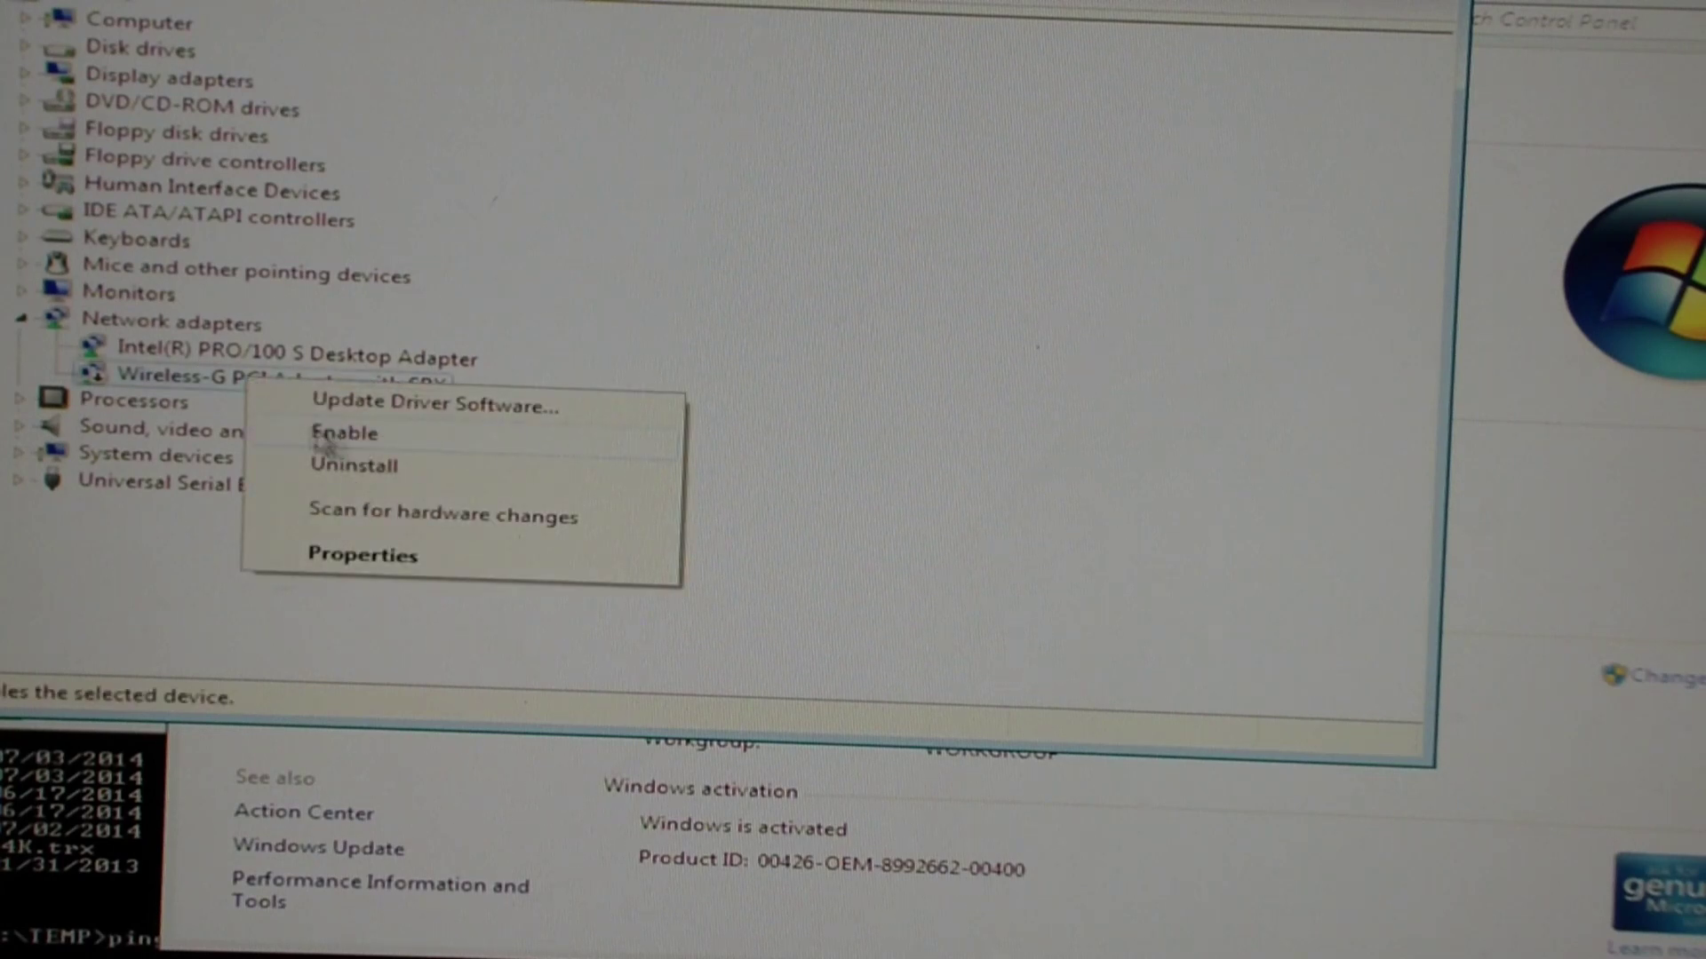
pyautogui.click(192, 386)
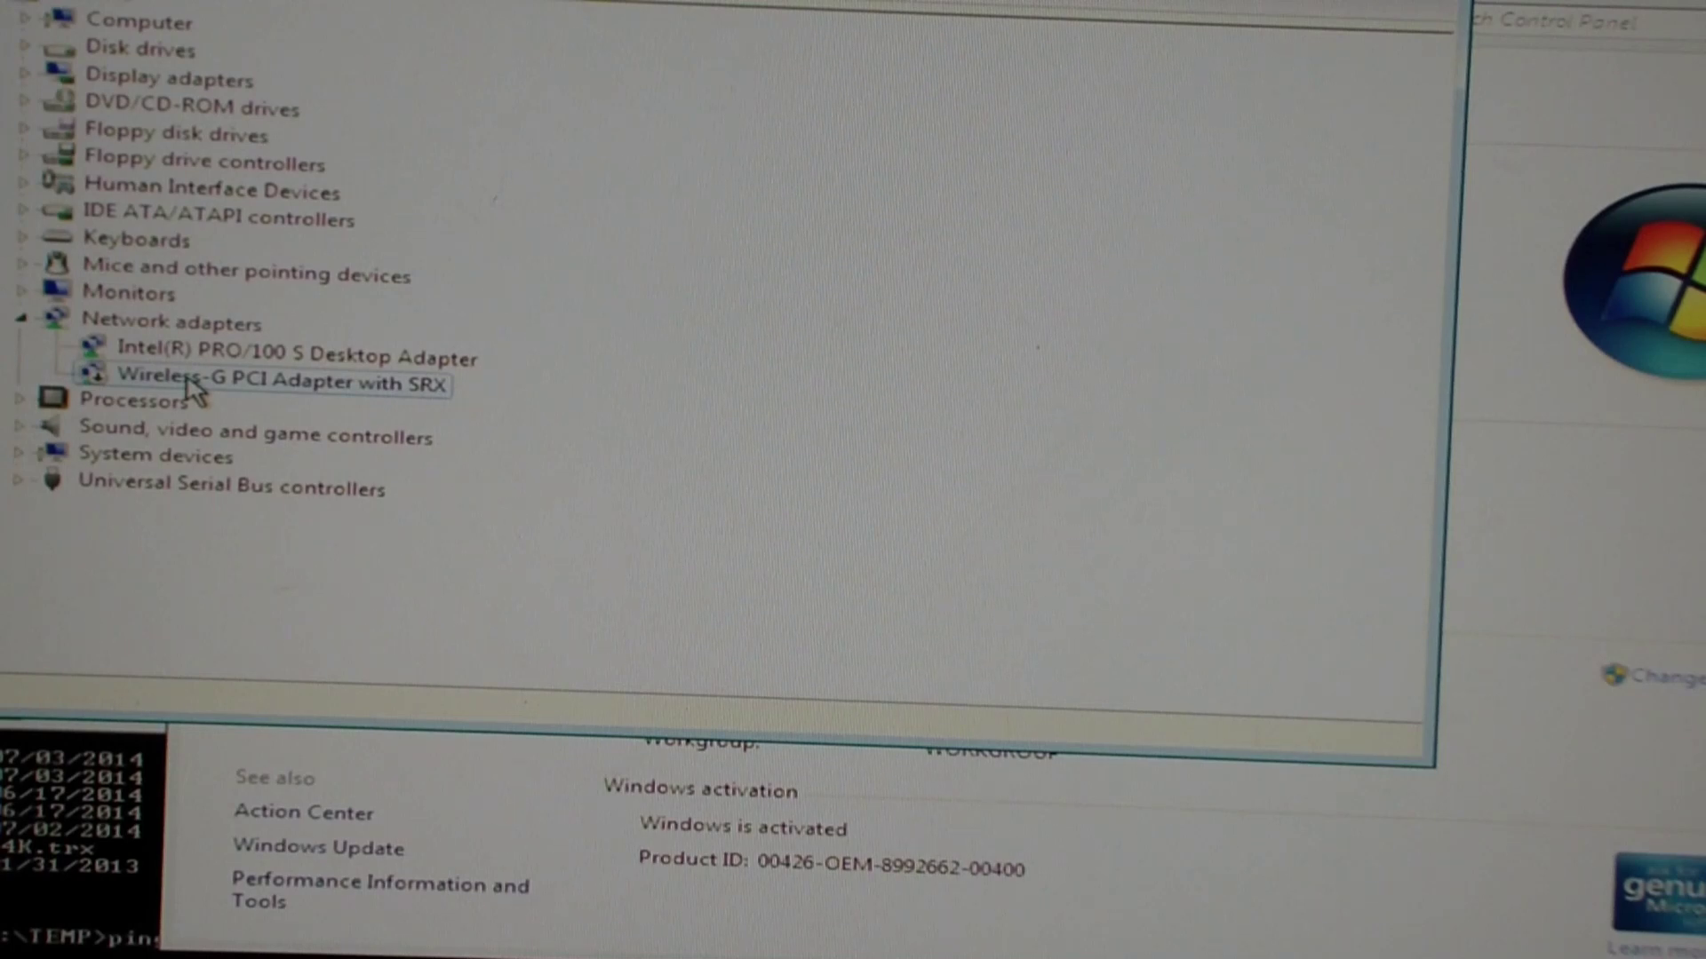
pyautogui.click(306, 356)
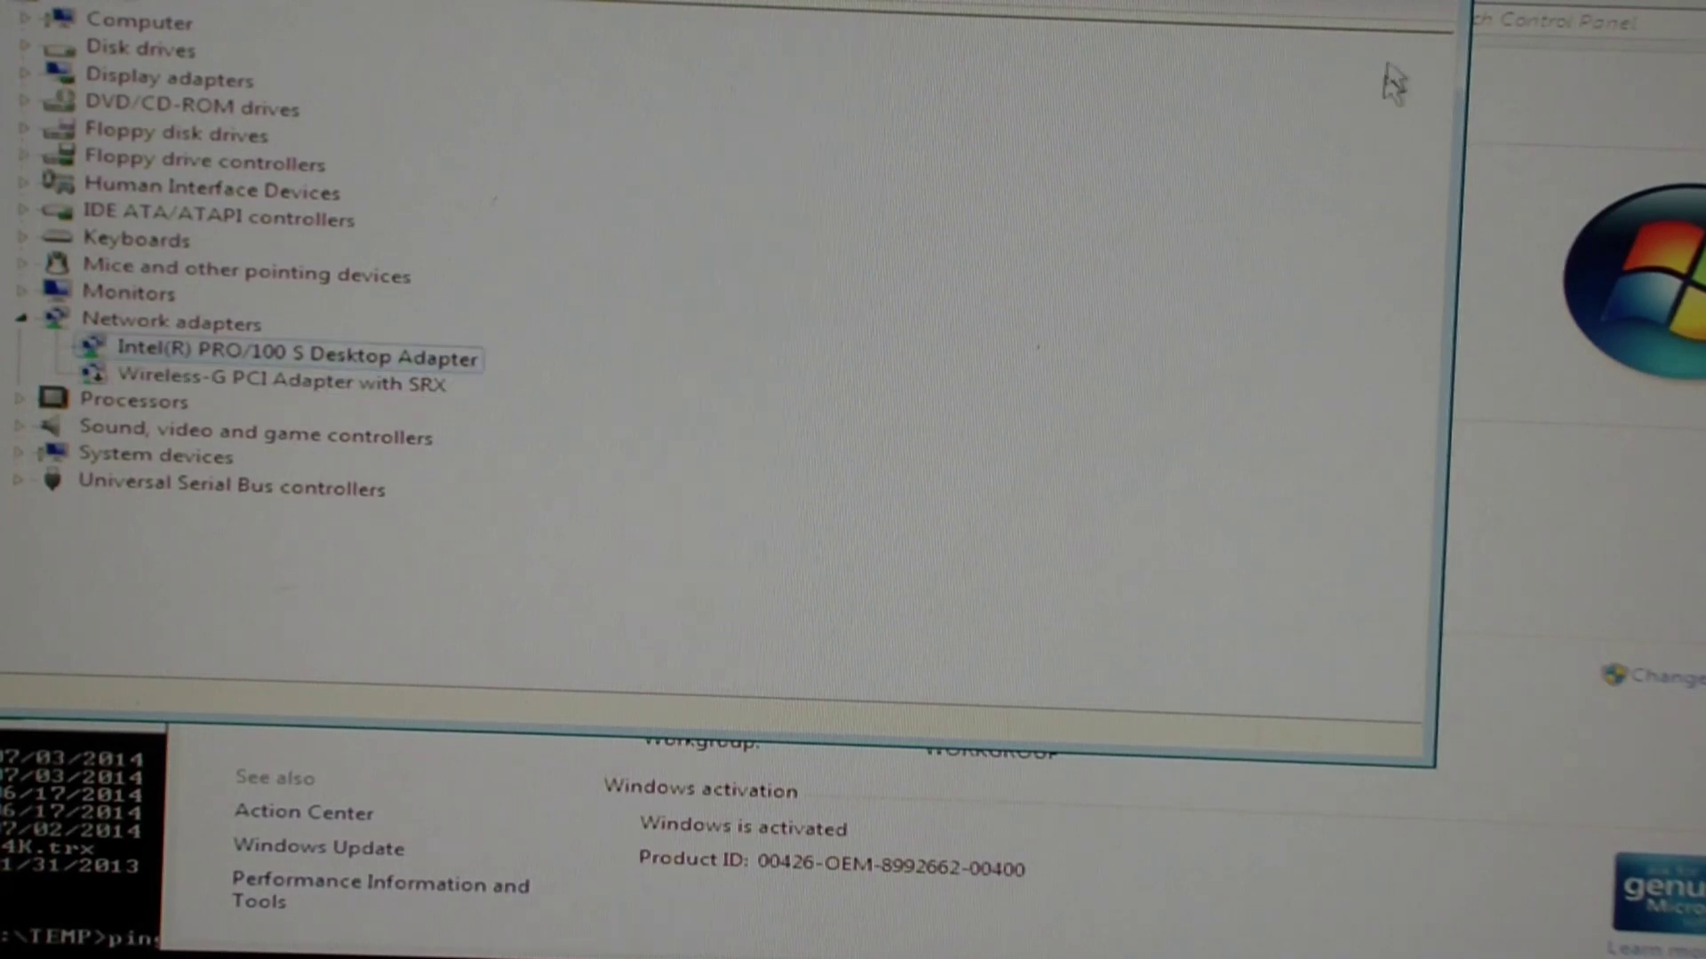
pyautogui.click(1453, 7)
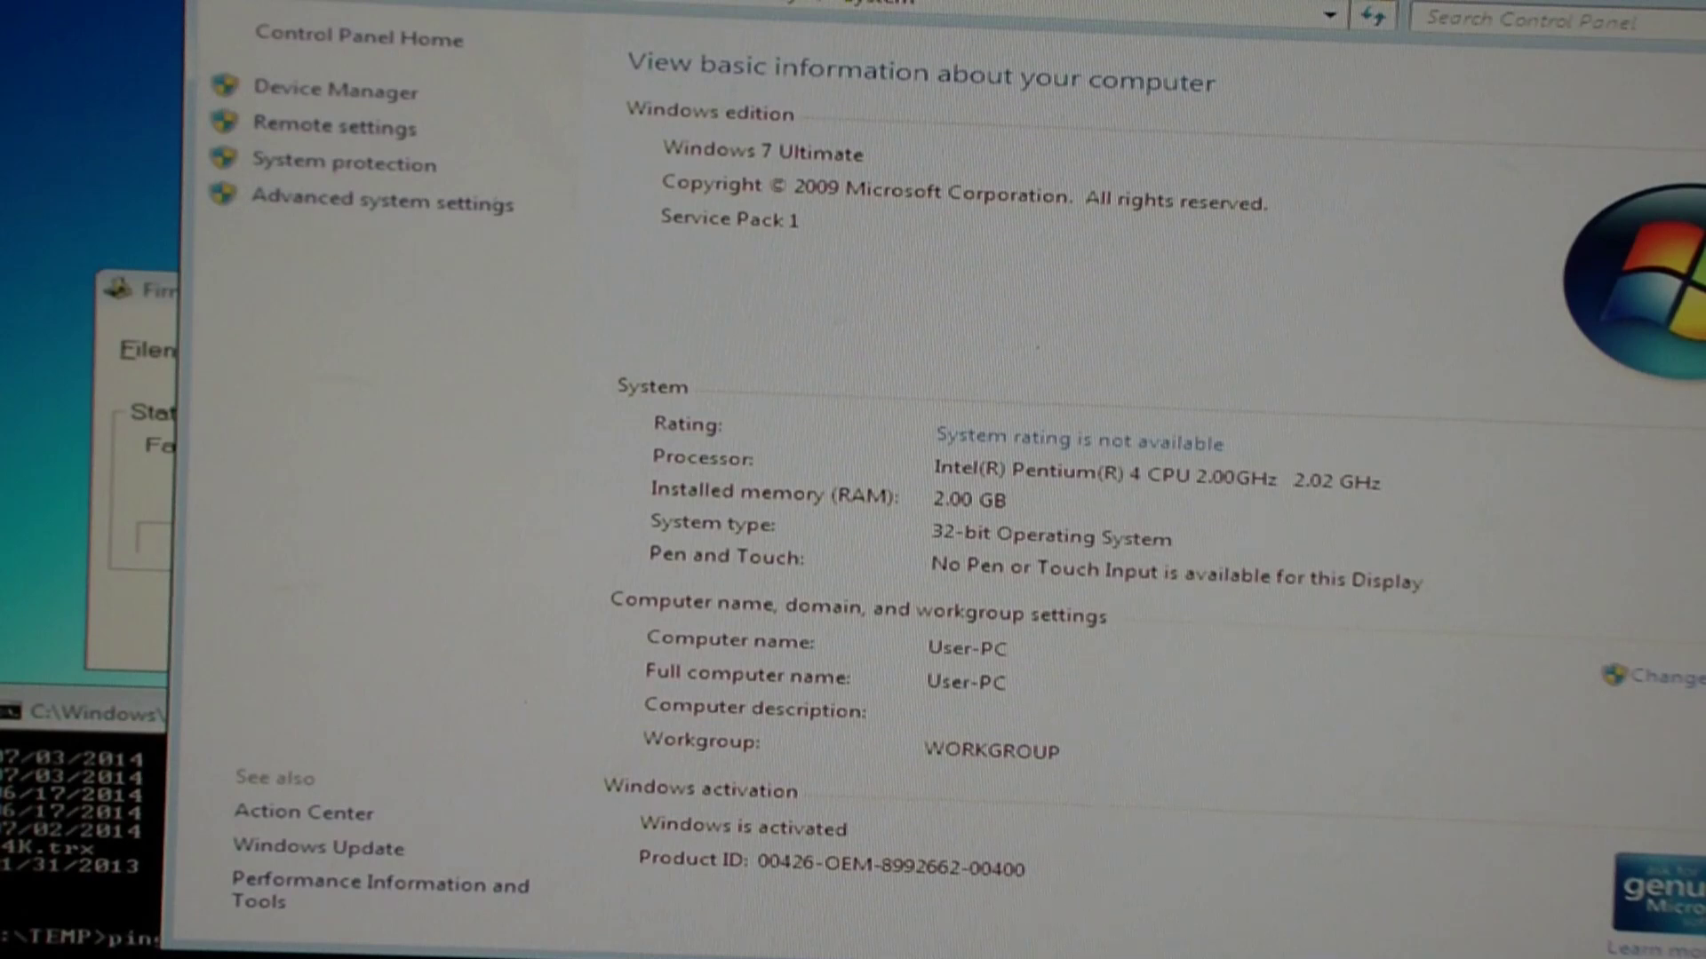
# Reach Network and Sharing Center through Control Panel's Network and Internet category.
pyautogui.press('super')
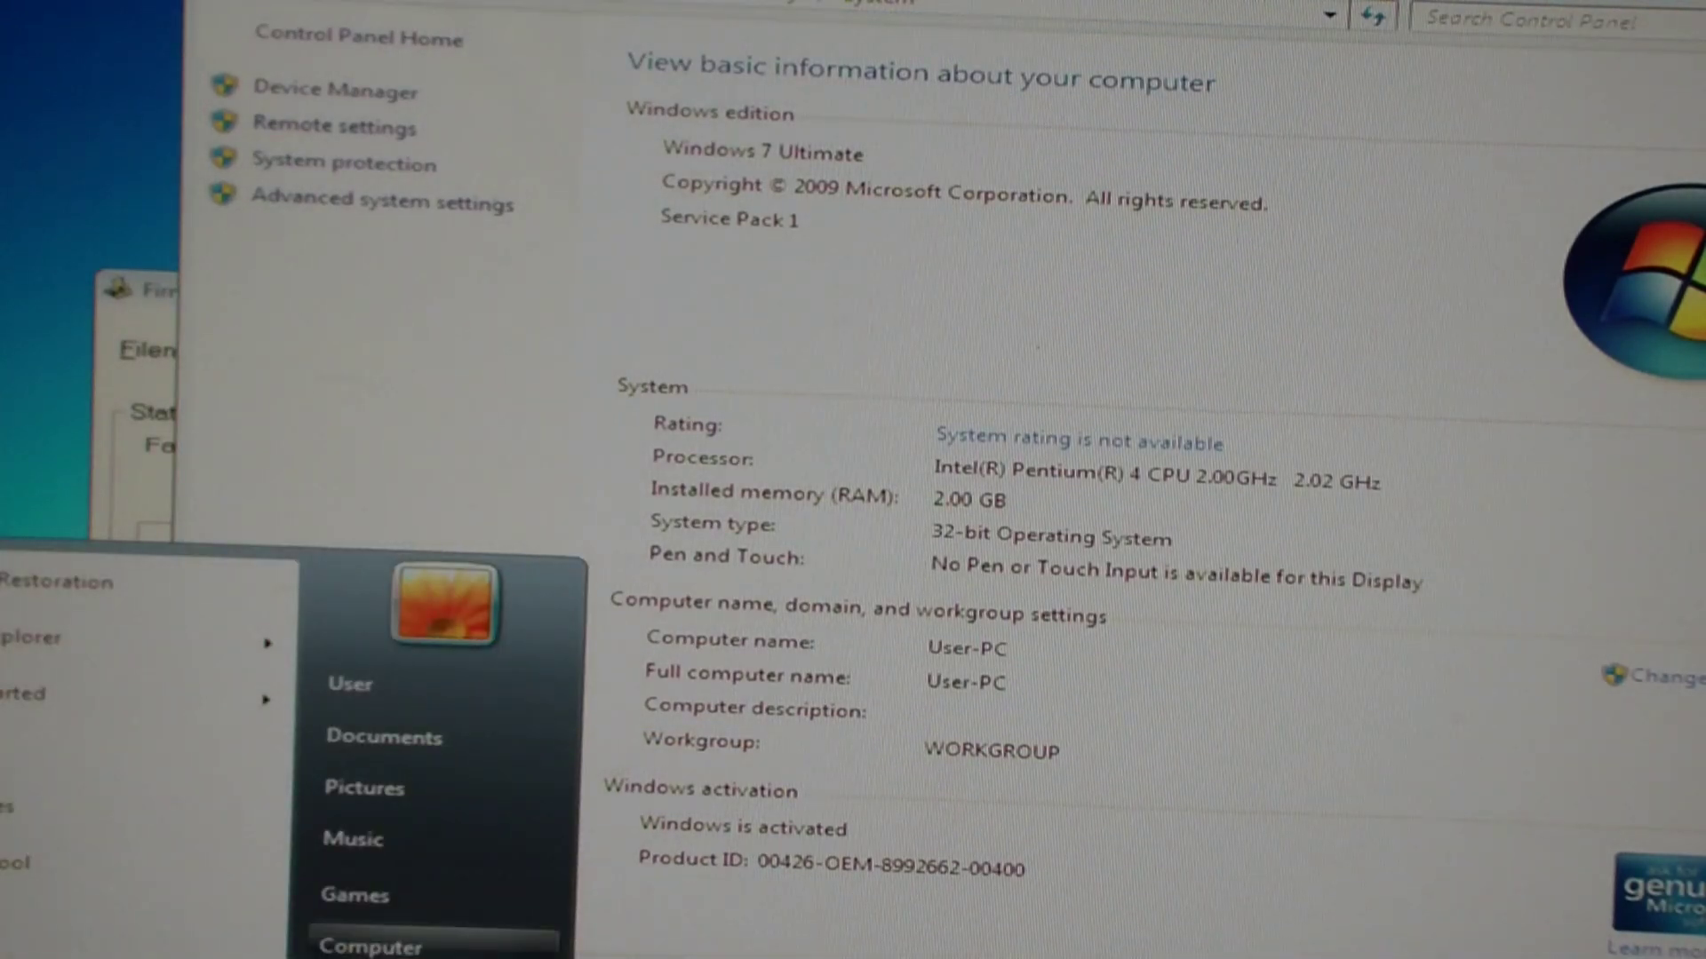
pyautogui.press('Escape')
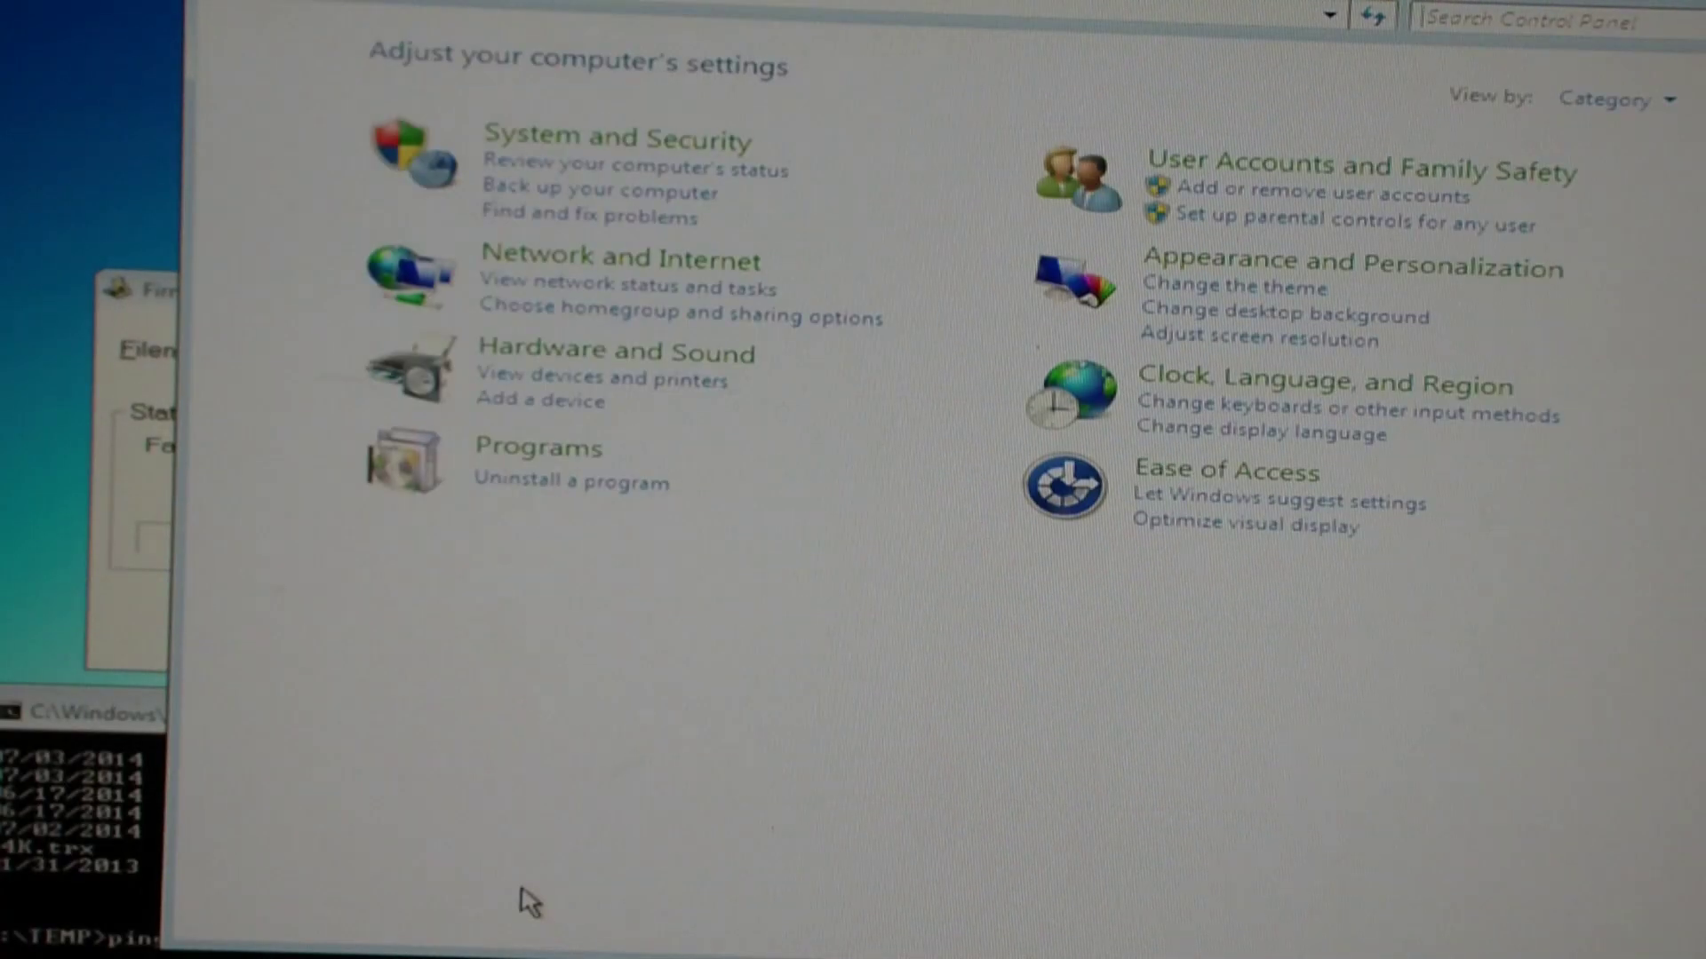
pyautogui.click(689, 276)
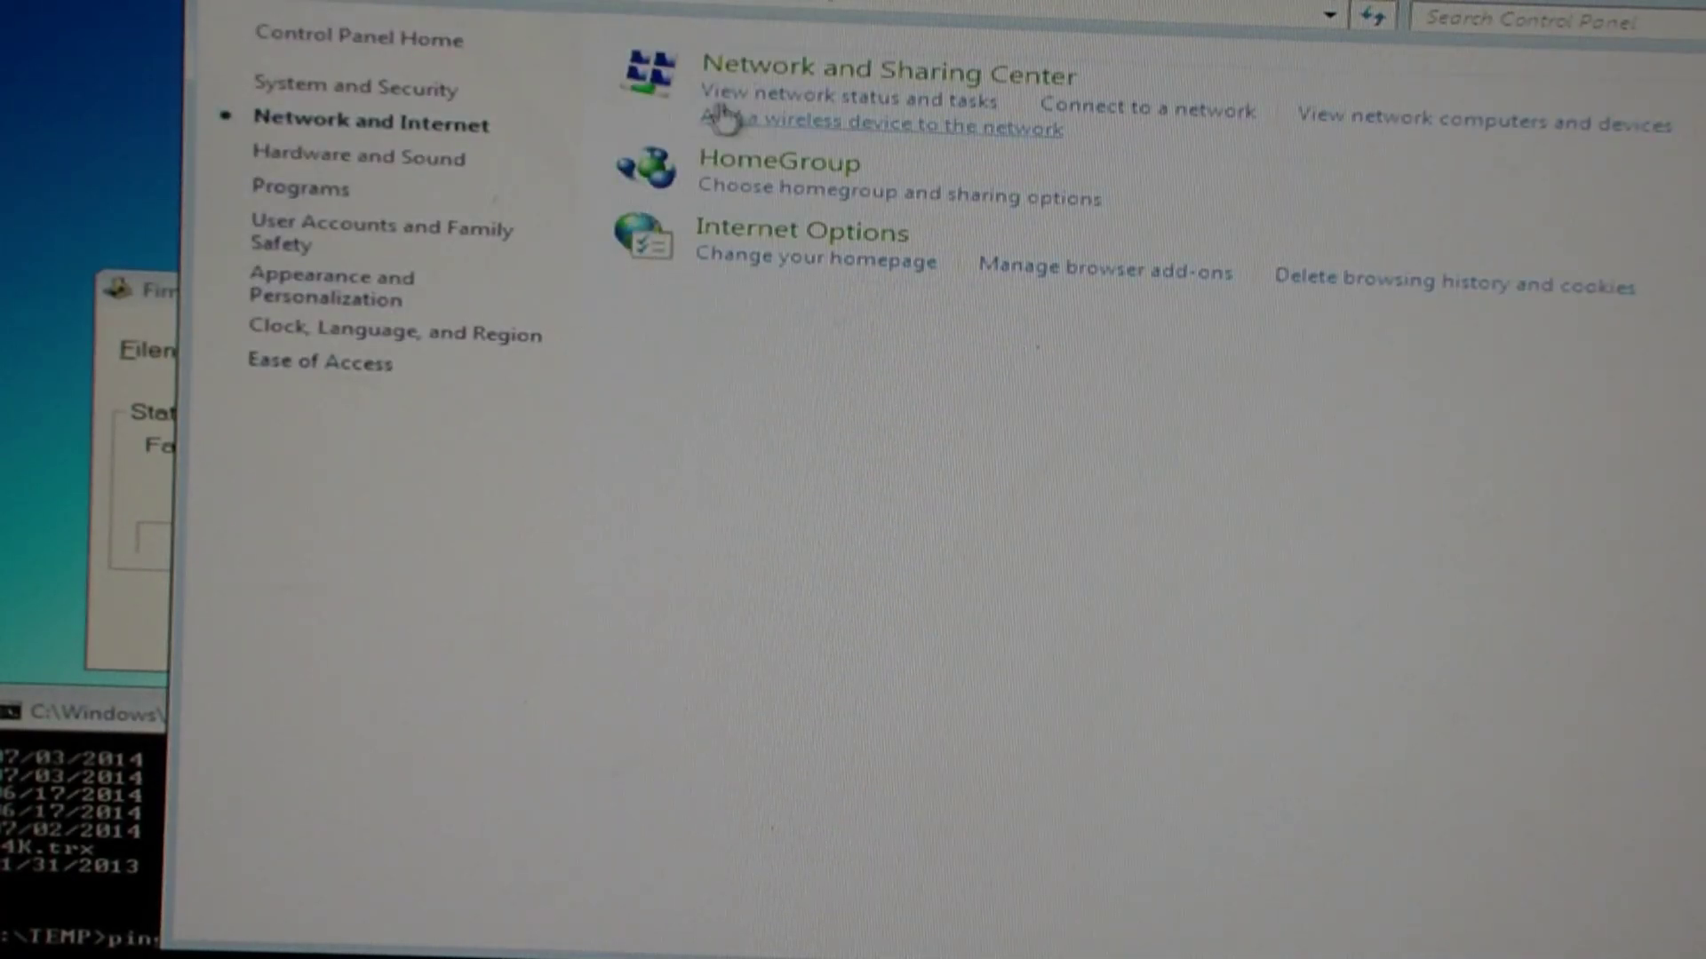
pyautogui.click(840, 80)
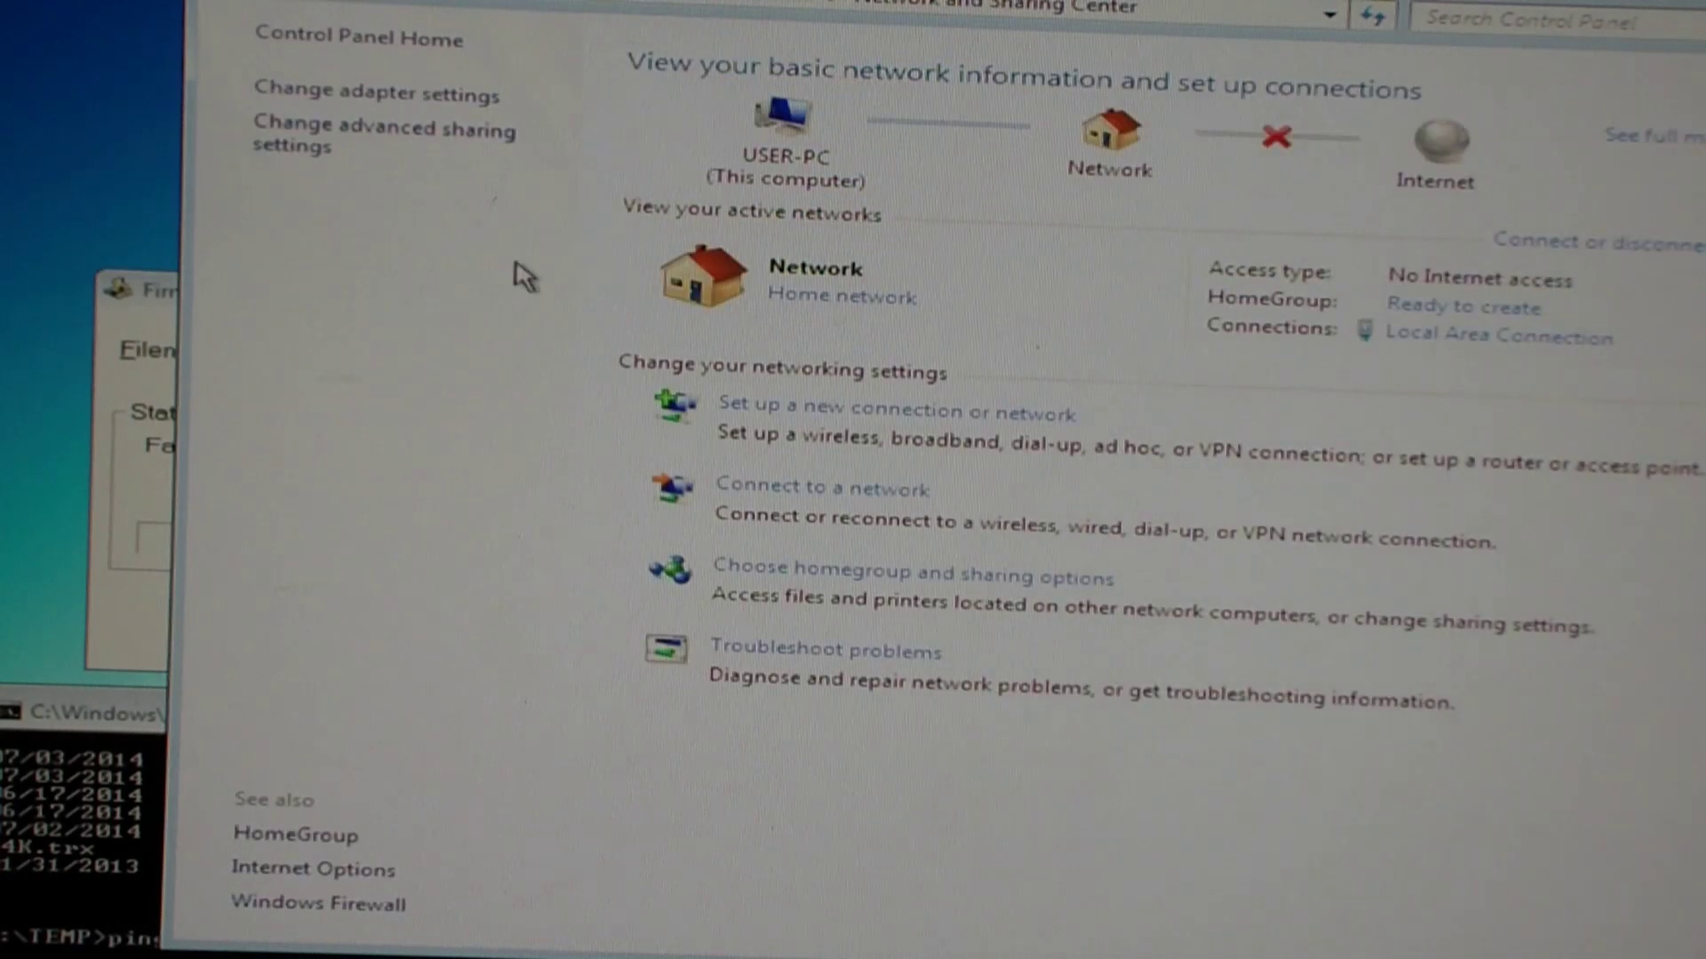
# Open Local Area Connection properties and highlight Internet Protocol Version 4 (TCP/IPv4).
pyautogui.click(440, 96)
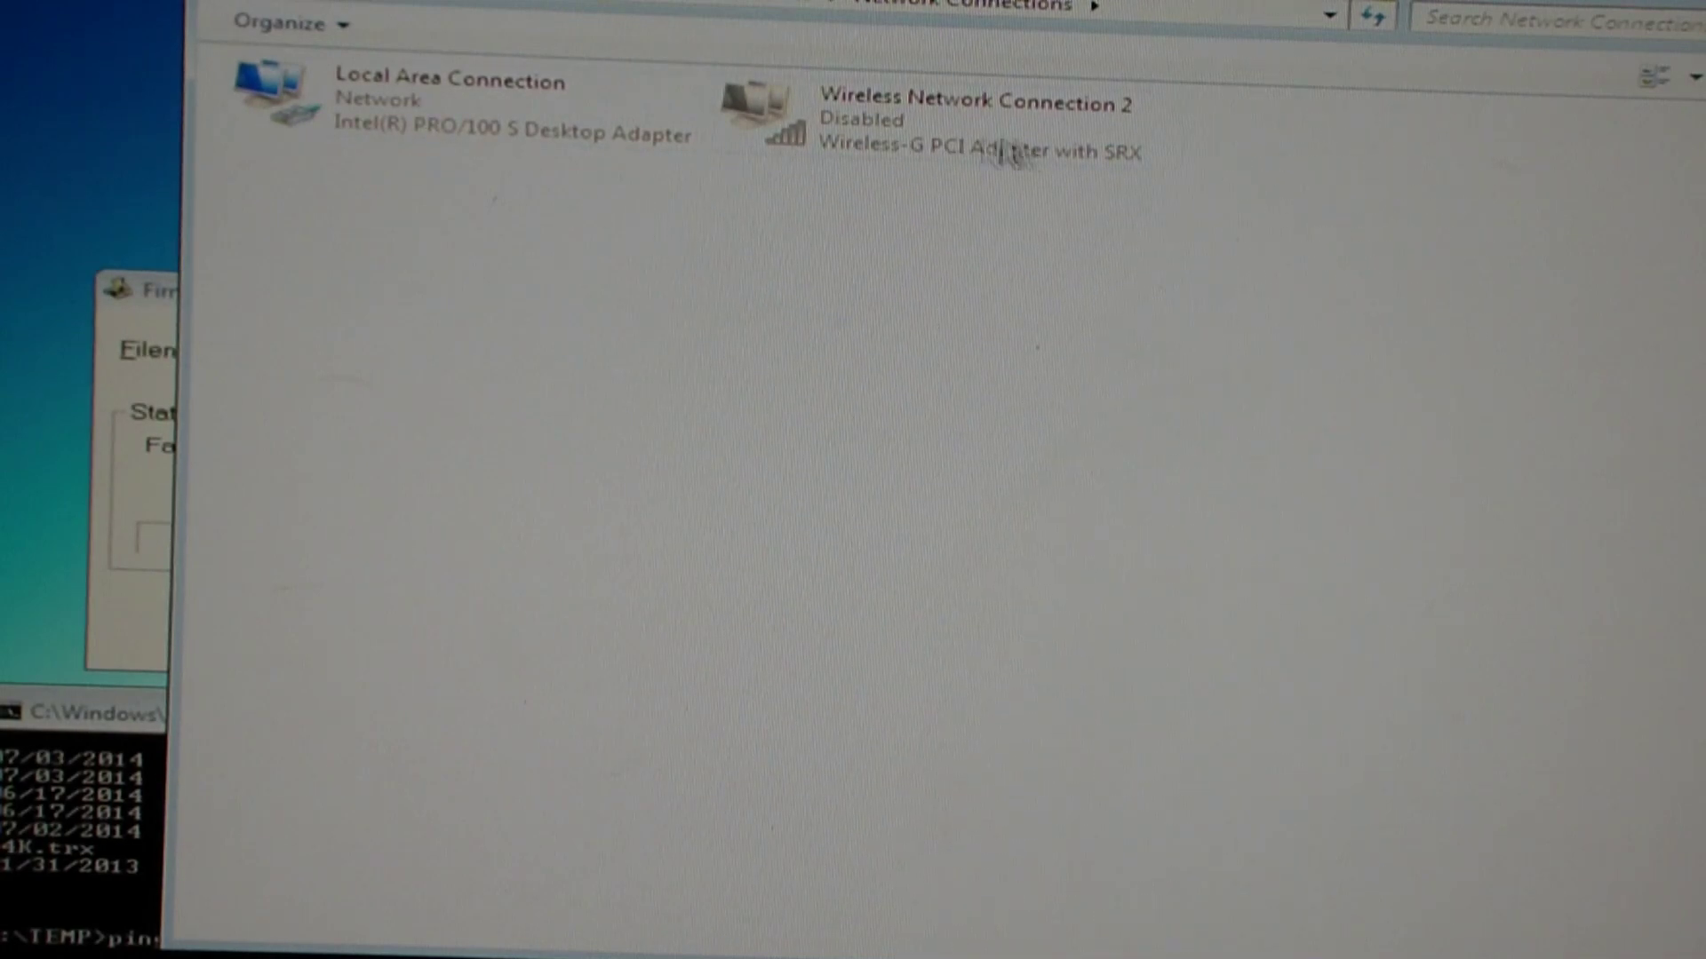
pyautogui.doubleClick(506, 104)
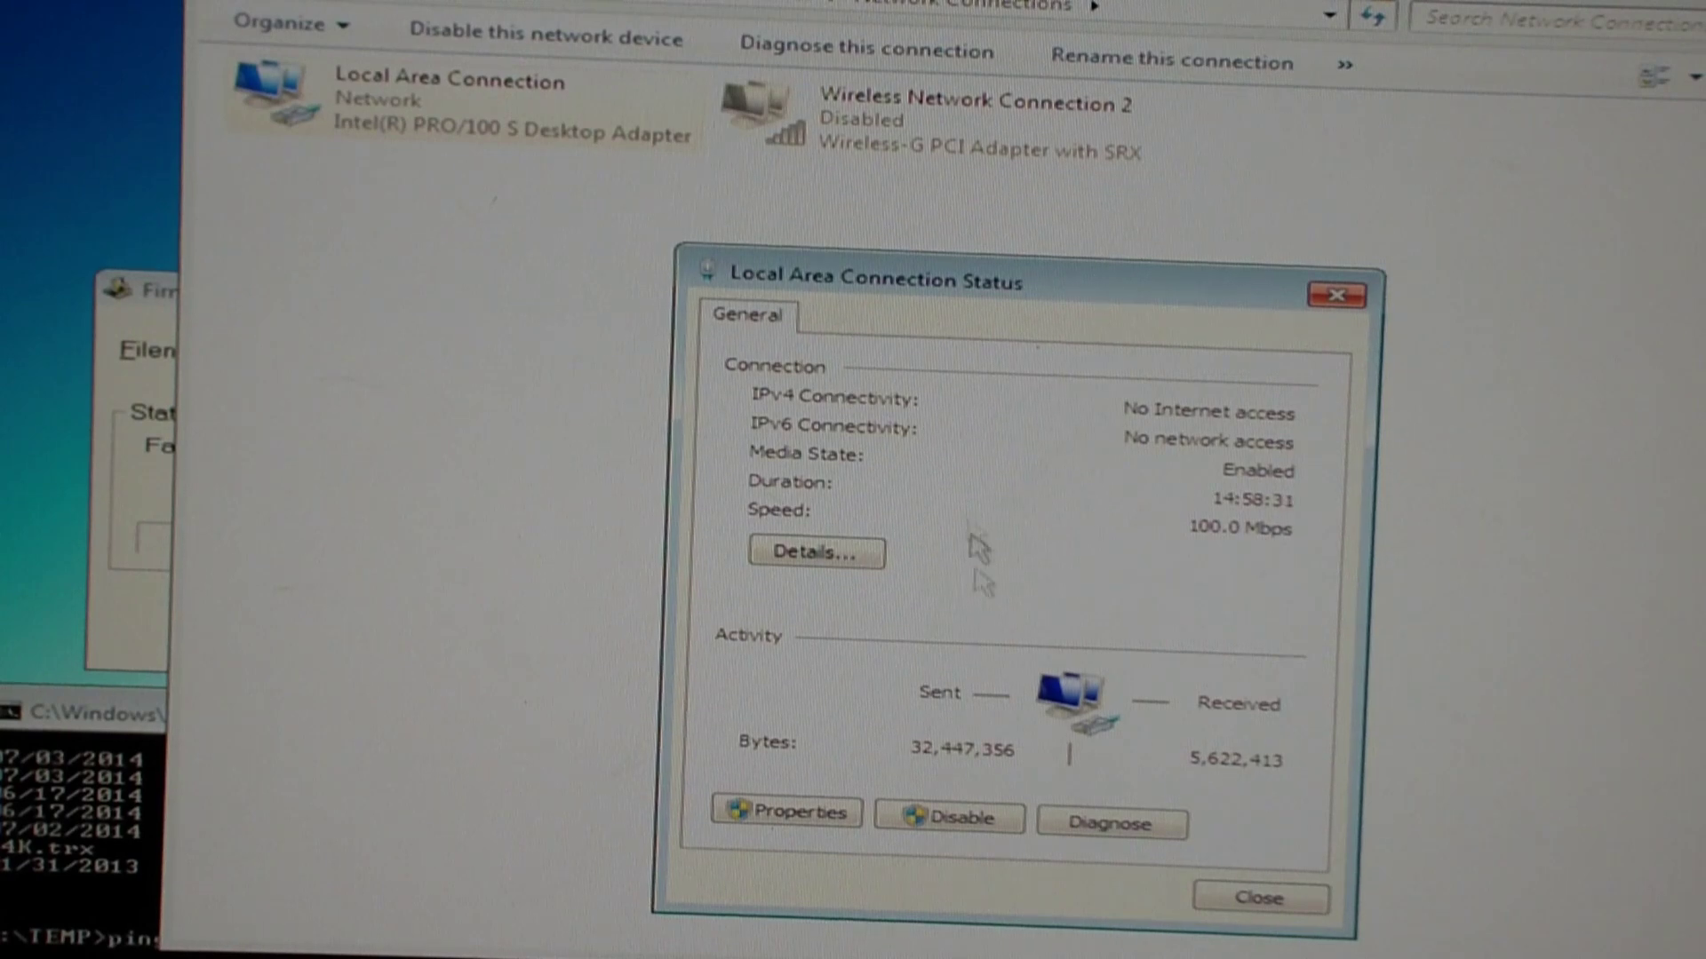
pyautogui.click(786, 816)
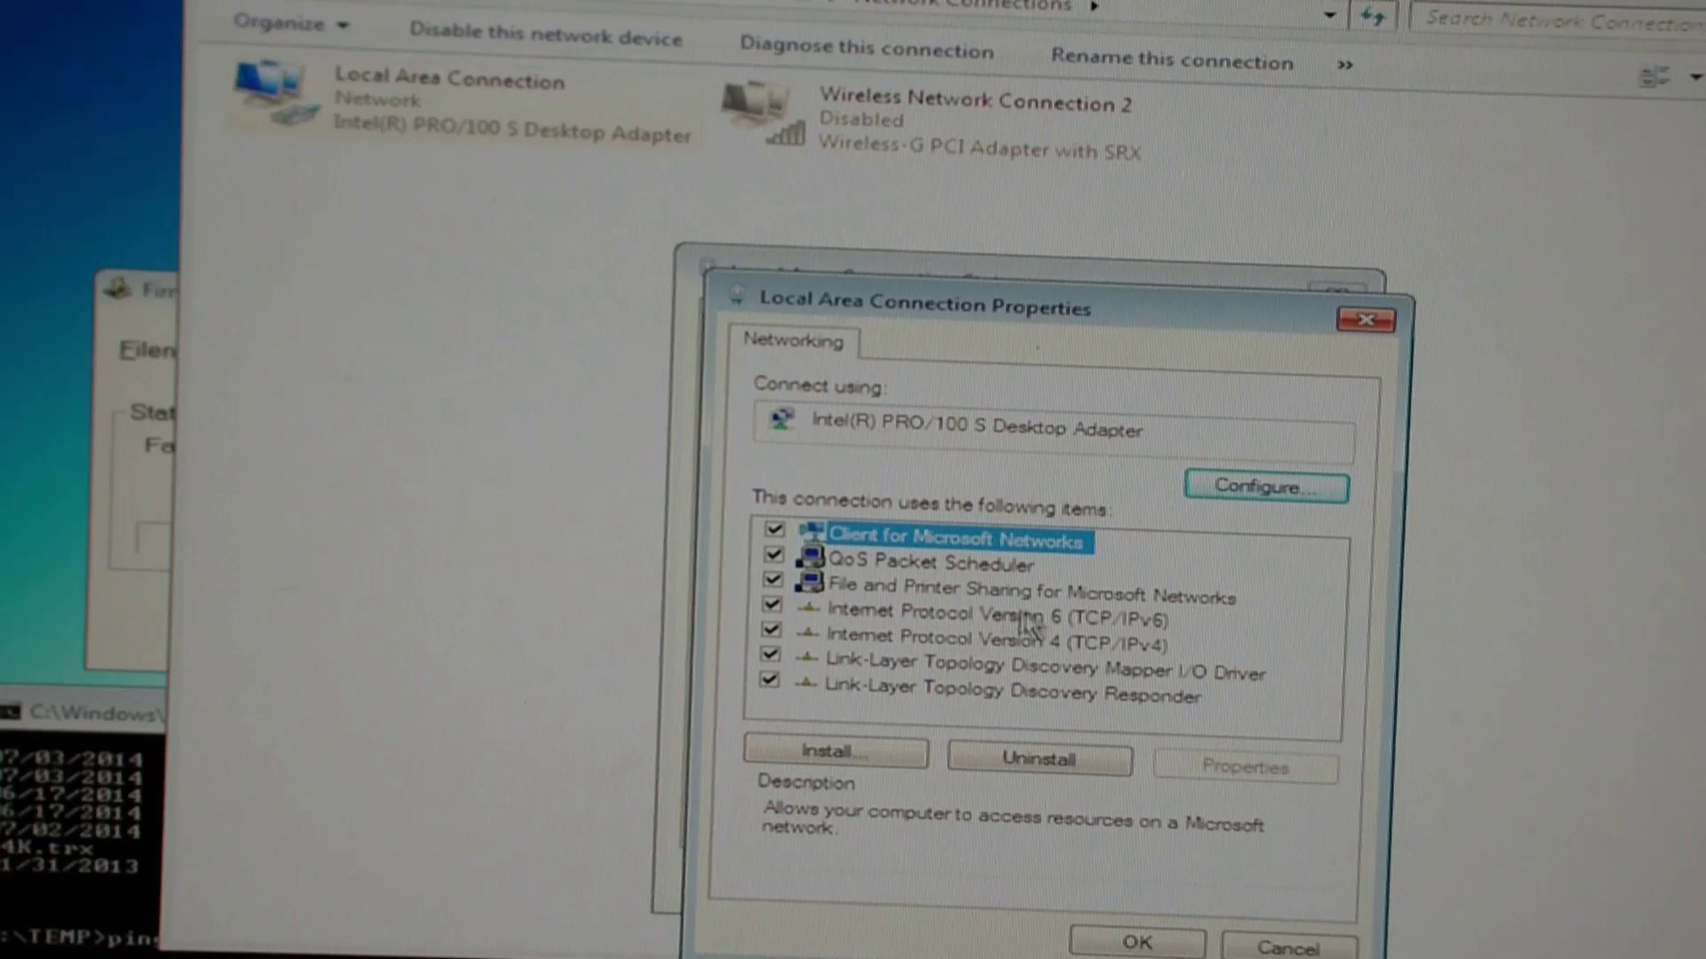
pyautogui.click(1023, 643)
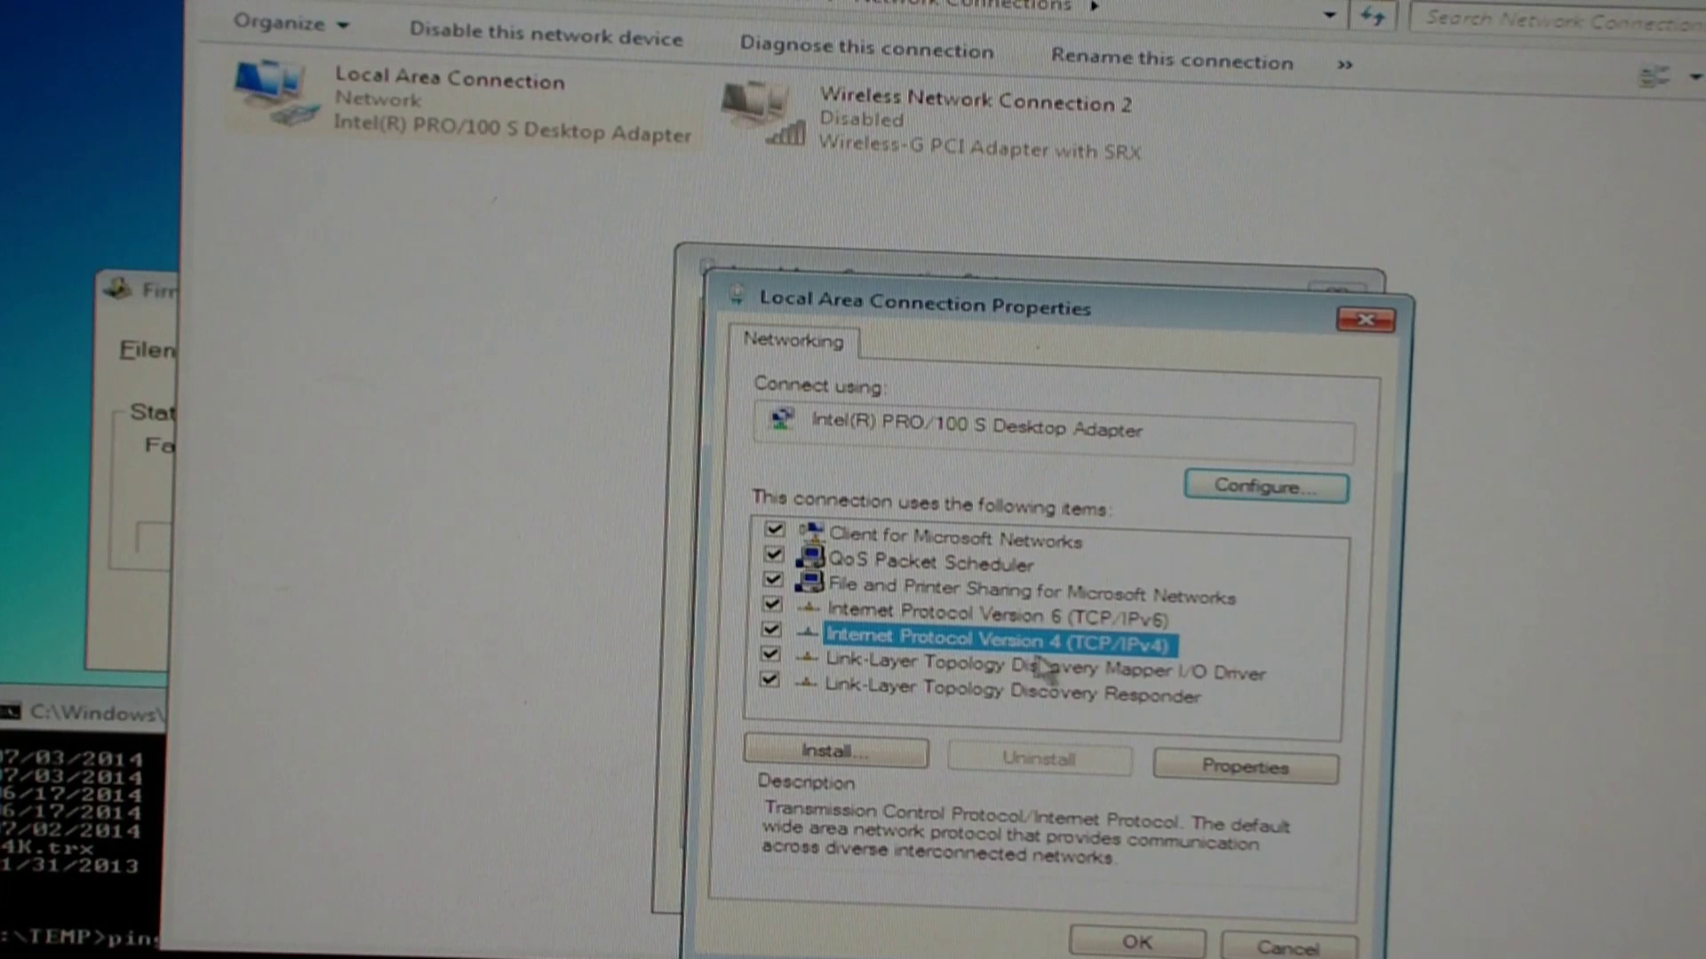
# Show TCP/IPv4 properties with static IP 192.168.1.123, mask 255.255.255.0, gateway 192.168.1.1.
pyautogui.click(1257, 778)
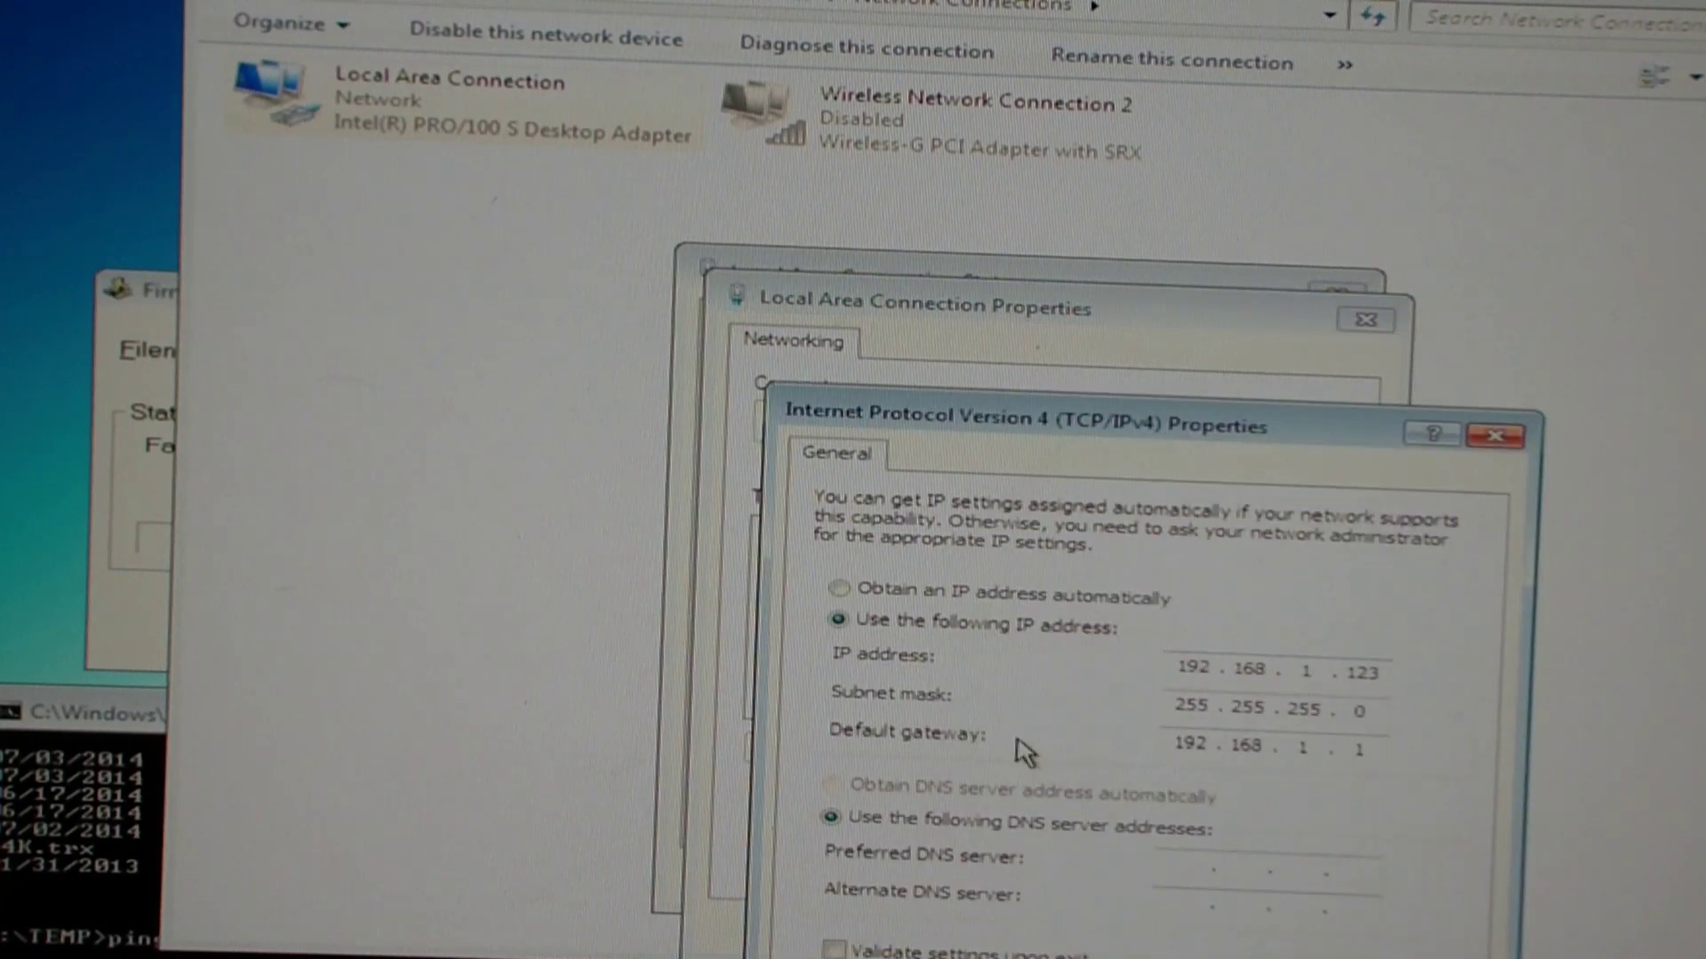